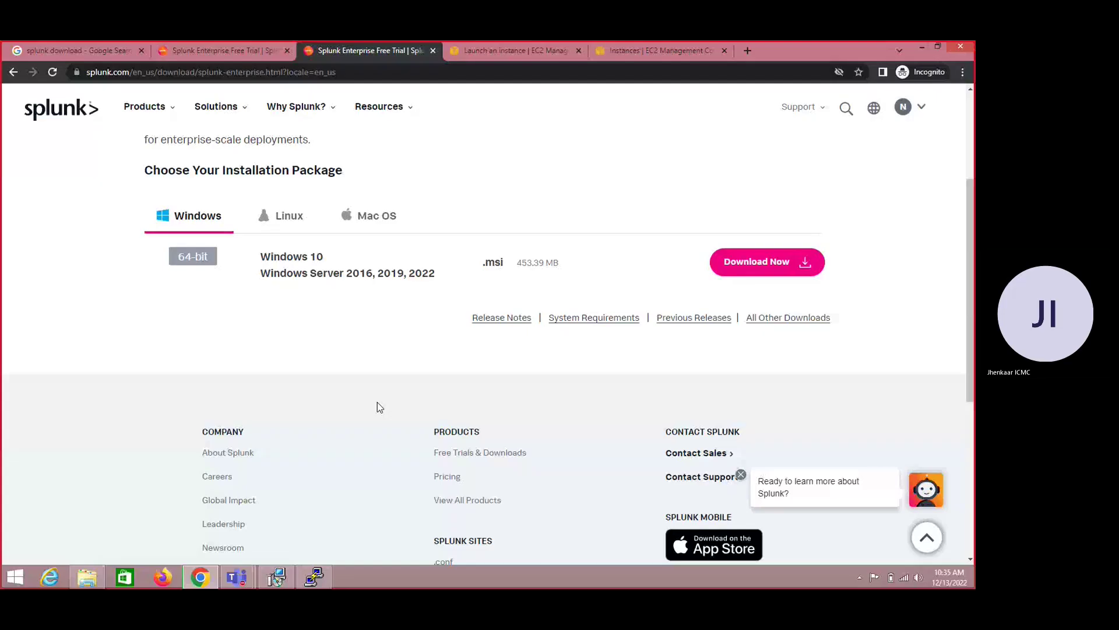
- Rerun the 'splunk download' Google search and bring up the Splunk Enterprise Free Trial page
{"action": "left_click", "coordinate": [78, 50]}
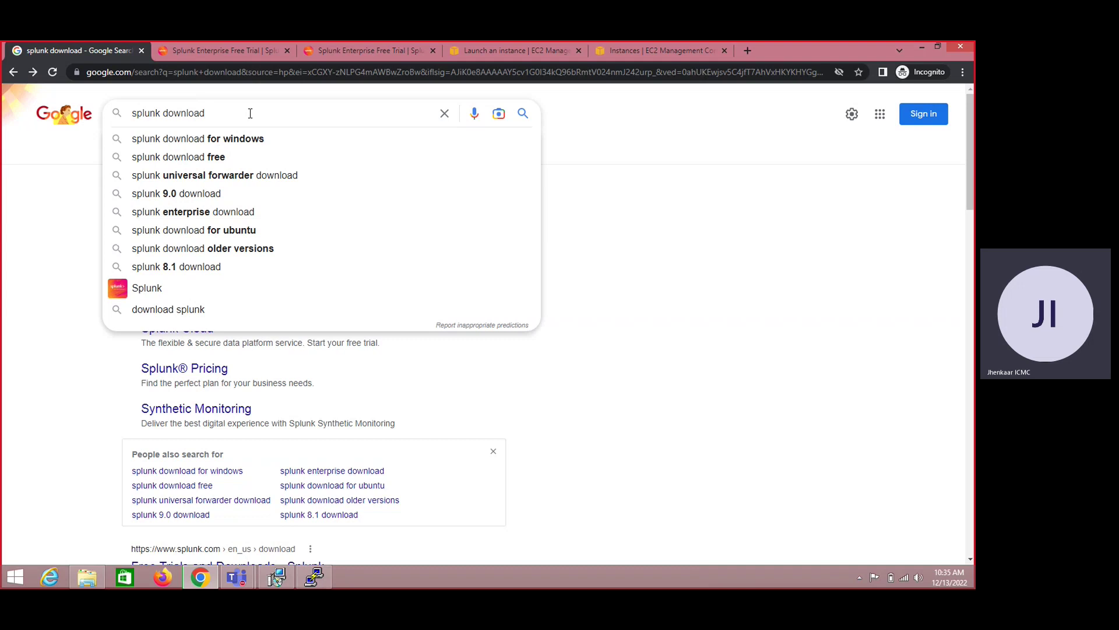
{"action": "key", "text": "Return"}
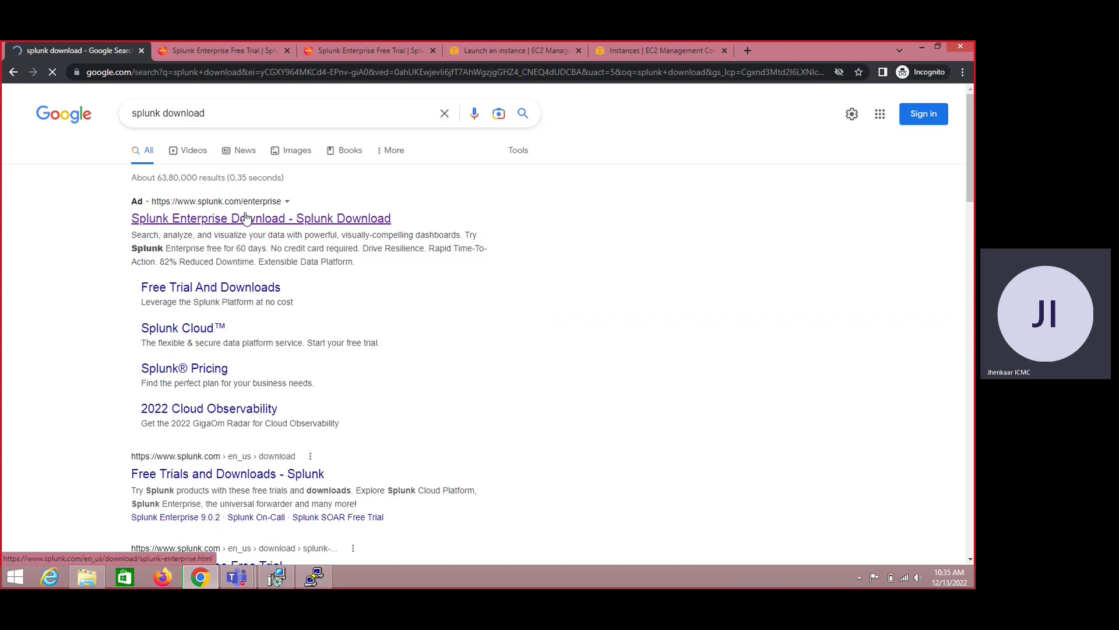
{"action": "left_click", "coordinate": [211, 53]}
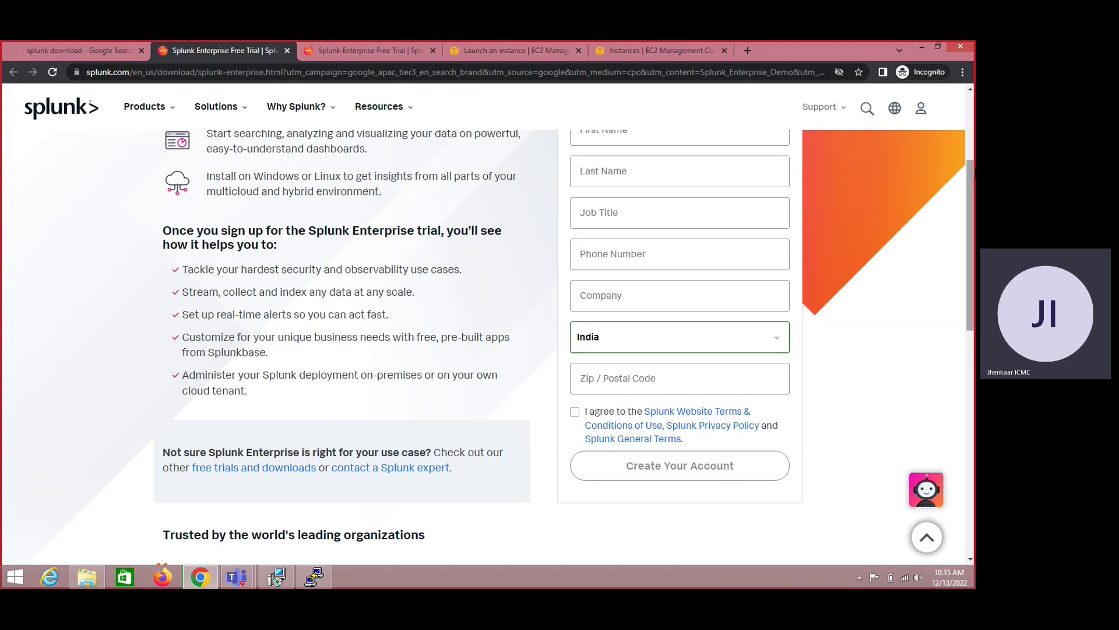
- Switch to the Splunk Enterprise download page in the browser
{"action": "scroll", "coordinate": [628, 266], "scroll_direction": "up", "scroll_amount": 3}
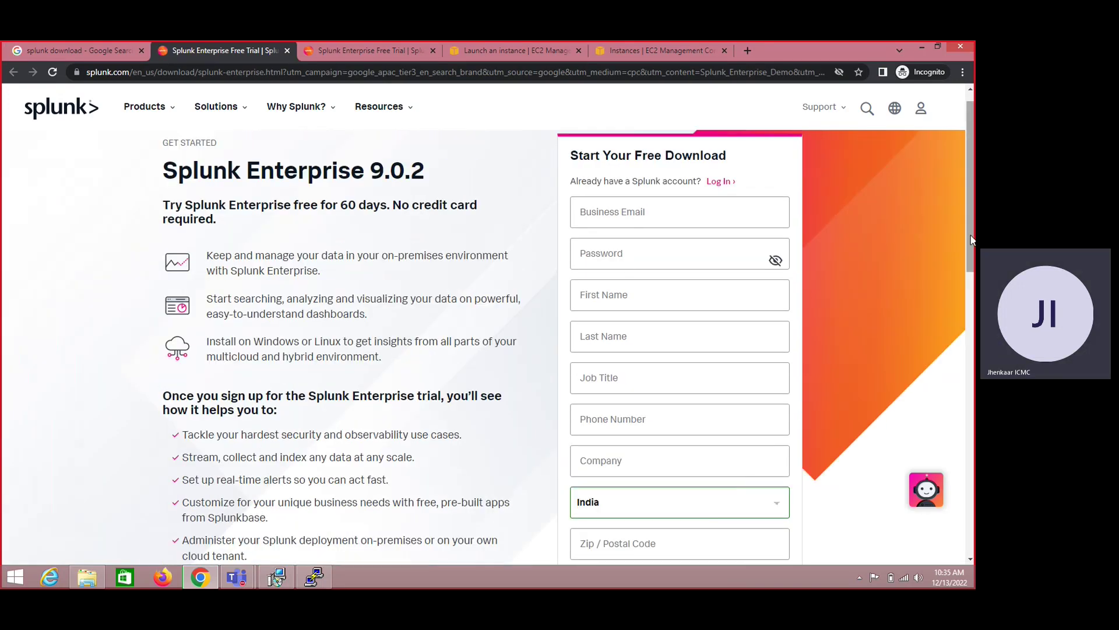
{"action": "left_click_drag", "start_coordinate": [971, 235], "coordinate": [970, 295]}
{"action": "scroll", "coordinate": [970, 296], "scroll_direction": "up", "scroll_amount": 2}
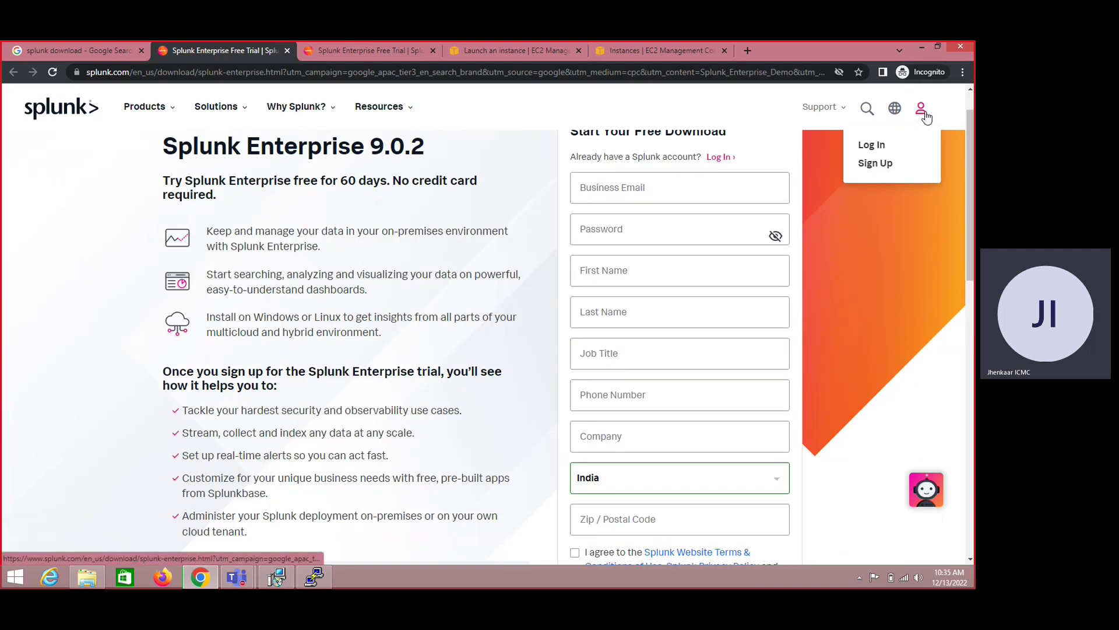
{"action": "mouse_move", "coordinate": [894, 109]}
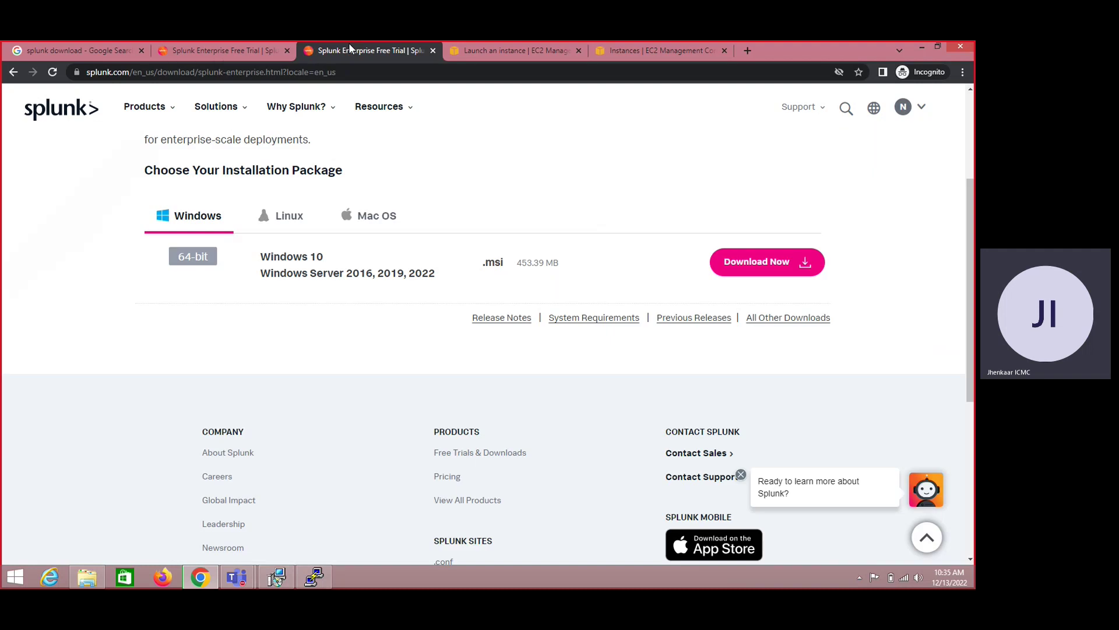
{"action": "left_click", "coordinate": [350, 50]}
- Highlight version 9.0.2 and check the local folder holding the Windows installer
{"action": "left_click_drag", "start_coordinate": [971, 313], "coordinate": [972, 237]}
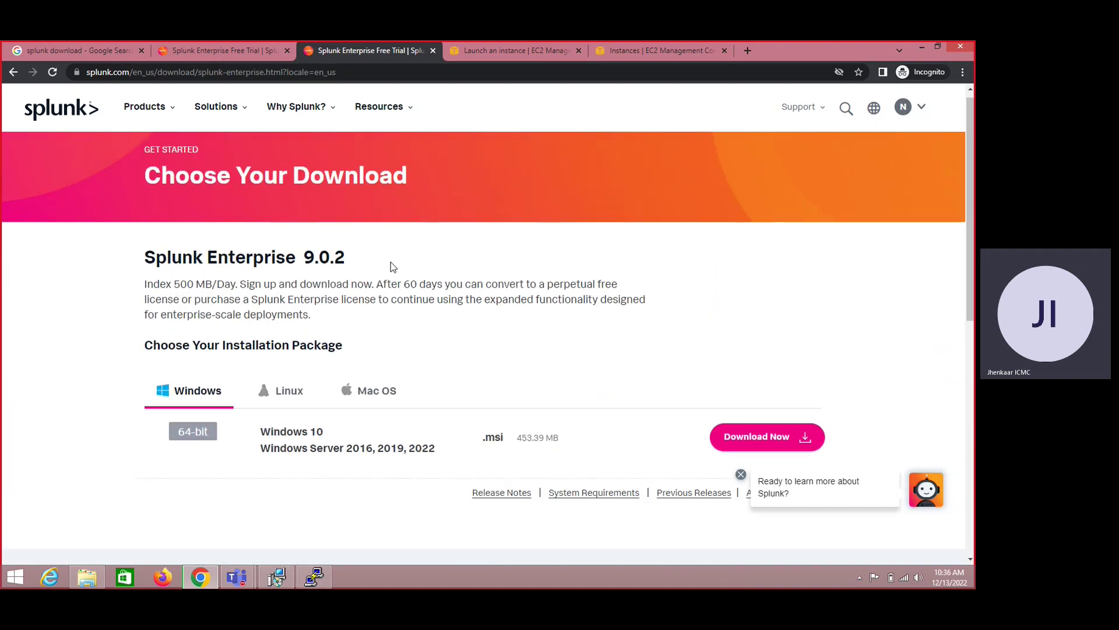
{"action": "left_click_drag", "start_coordinate": [303, 260], "coordinate": [351, 260]}
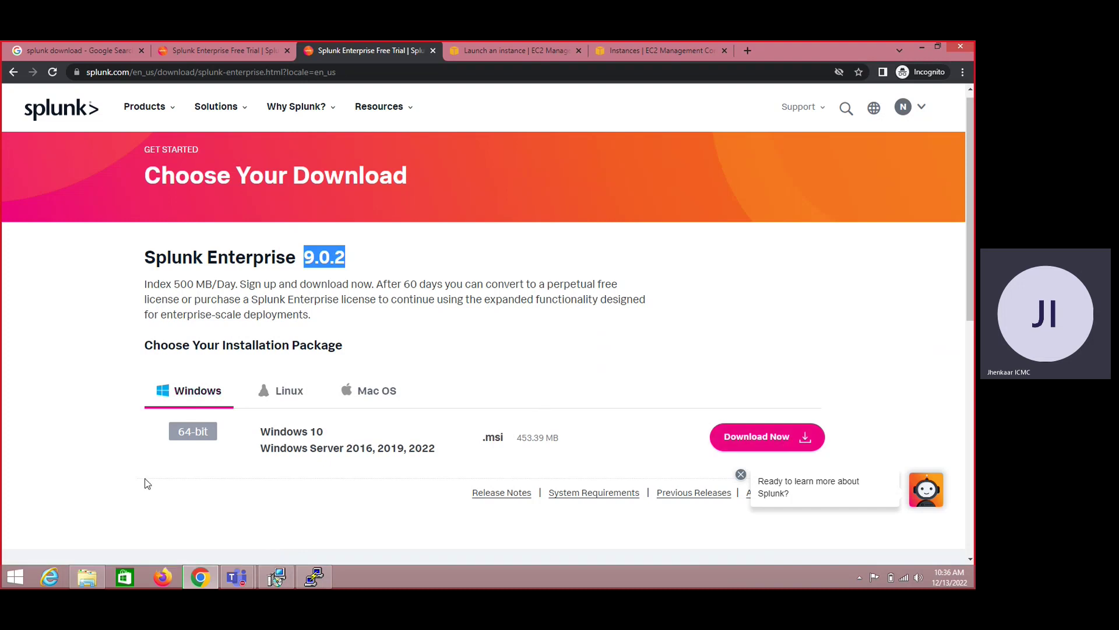
{"action": "left_click", "coordinate": [87, 578]}
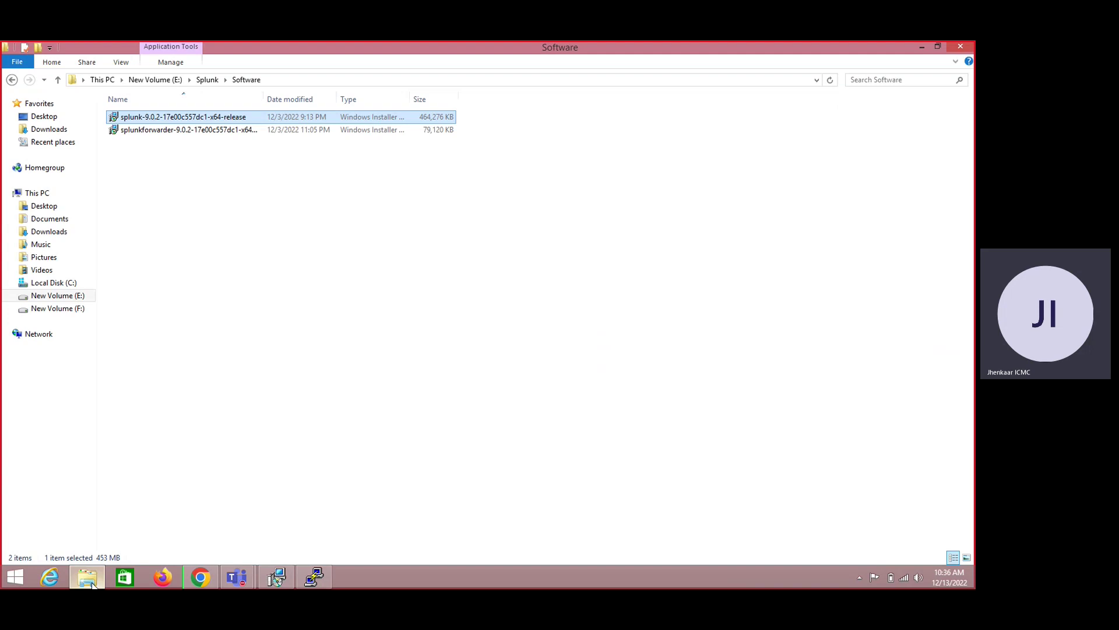
{"action": "left_click", "coordinate": [92, 585]}
- Show the Linux packages and start downloading the Splunk 9.0.2 .rpm package
{"action": "left_click", "coordinate": [288, 396]}
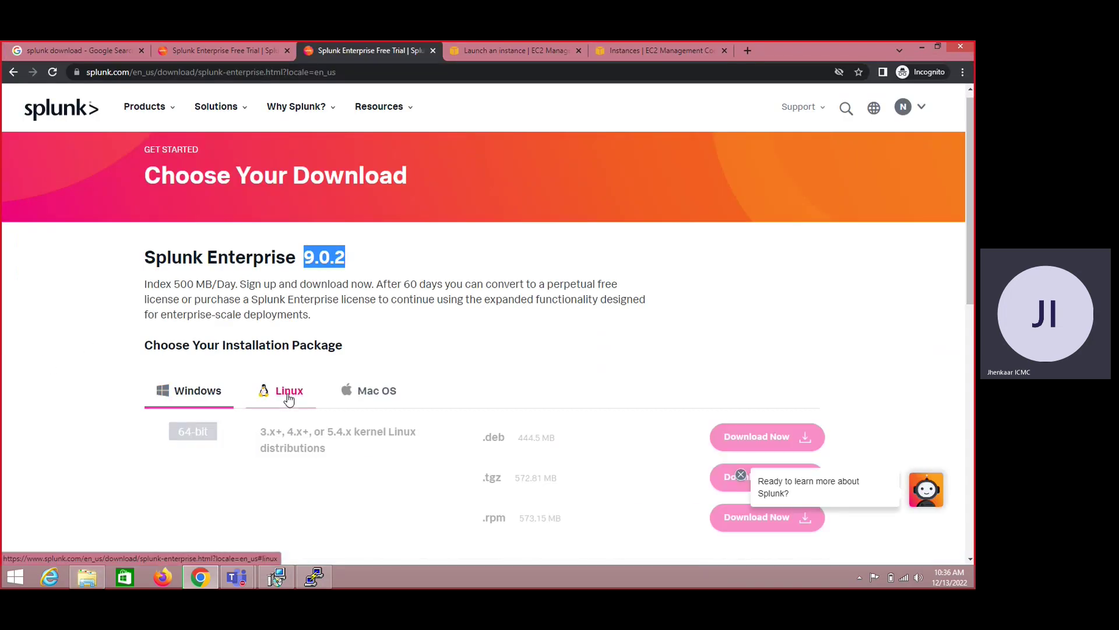
{"action": "left_click", "coordinate": [376, 391]}
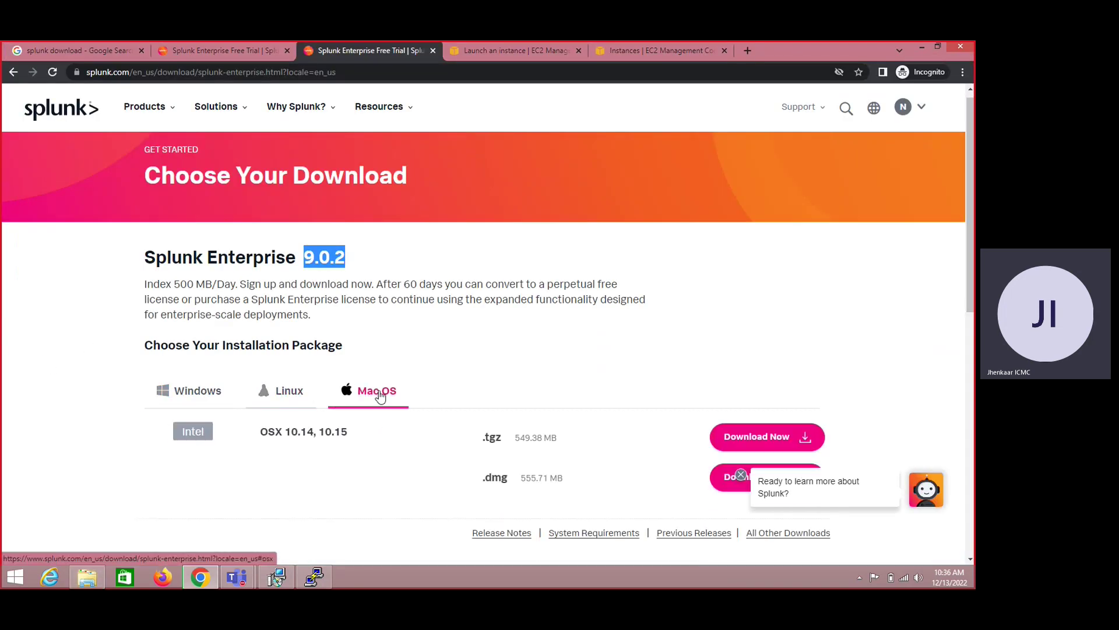
{"action": "left_click", "coordinate": [278, 397]}
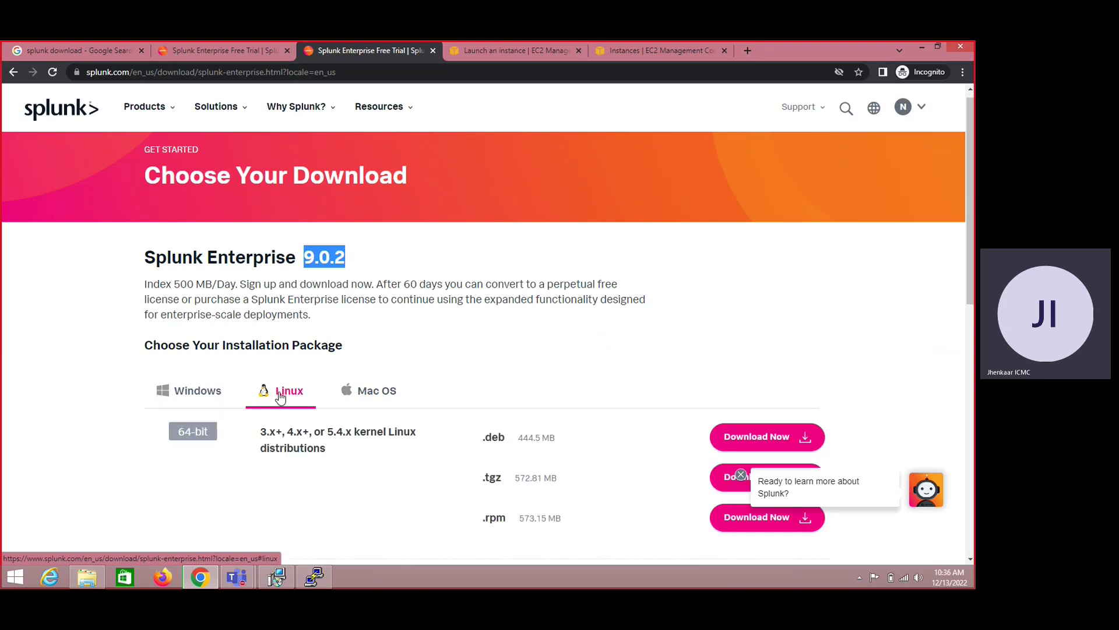
{"action": "left_click_drag", "start_coordinate": [969, 185], "coordinate": [973, 218]}
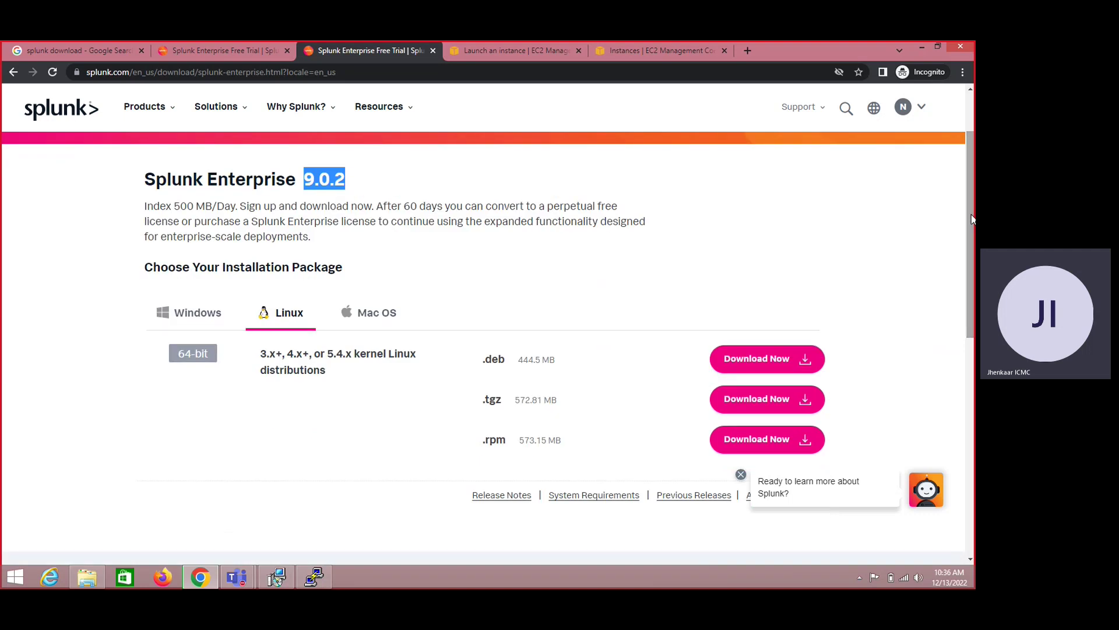
{"action": "left_click_drag", "start_coordinate": [972, 219], "coordinate": [972, 234]}
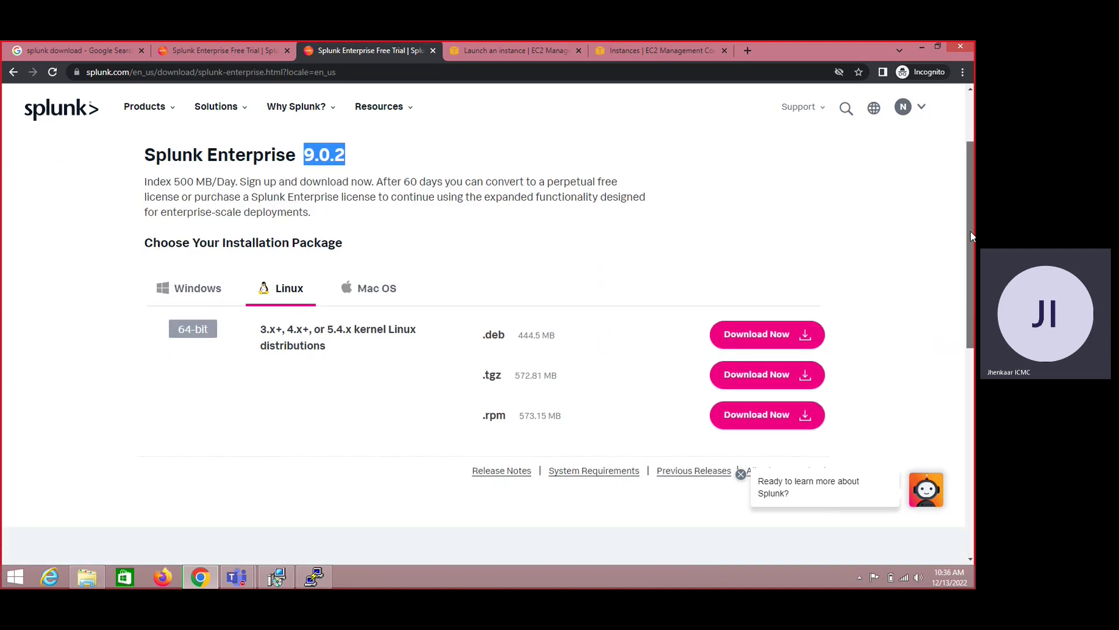
{"action": "left_click", "coordinate": [774, 418]}
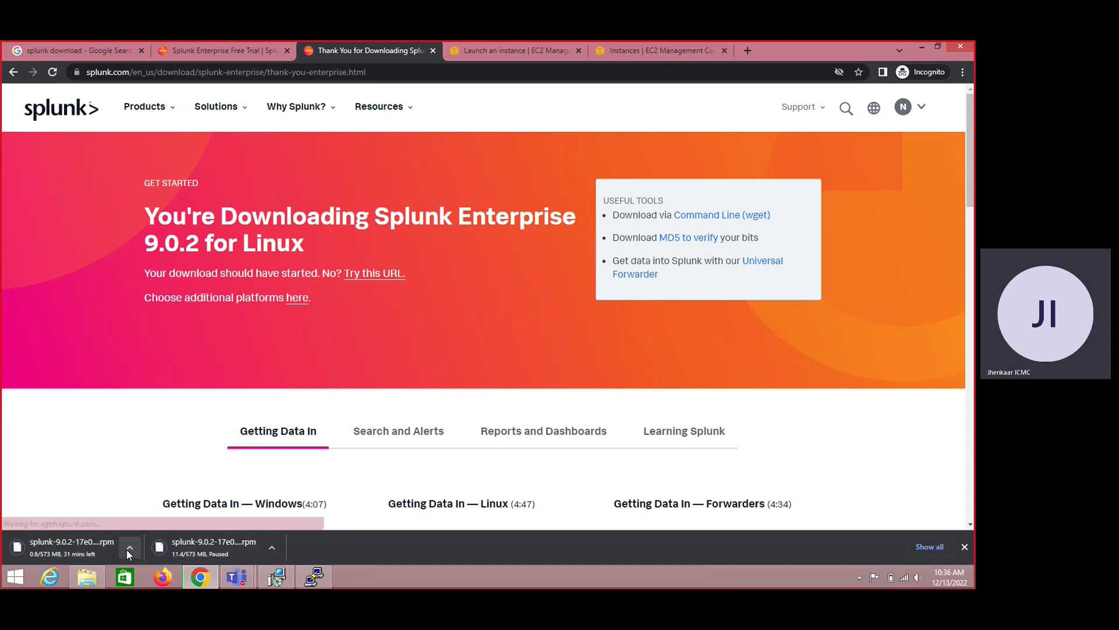
- Pause the first .rpm download and show the Command Line (wget) command
{"action": "left_click", "coordinate": [129, 547]}
{"action": "left_click", "coordinate": [151, 491]}
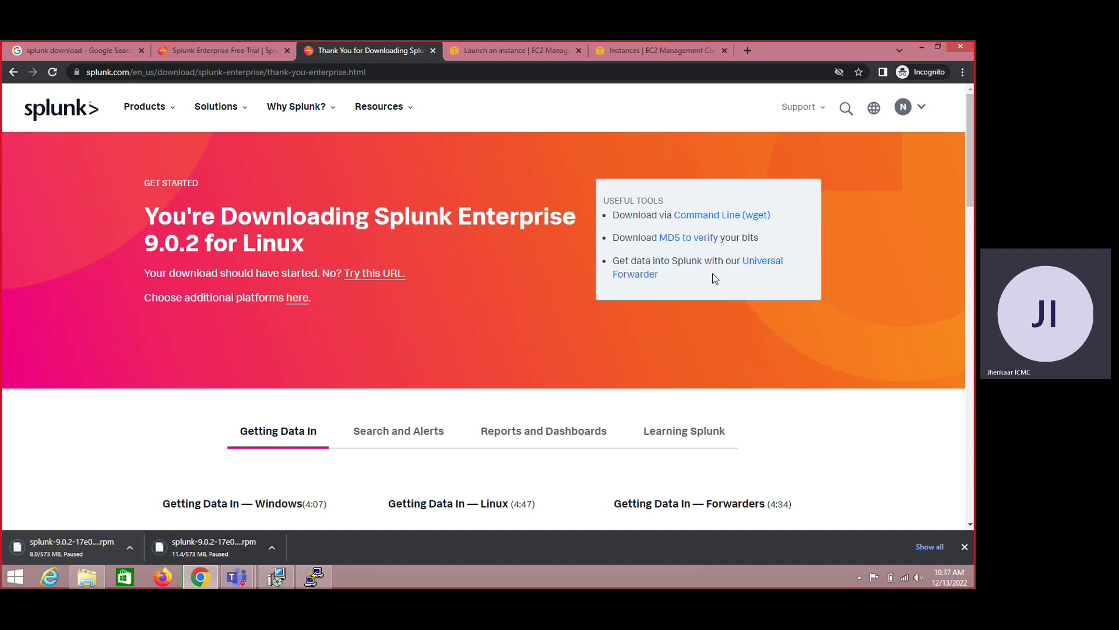
{"action": "left_click", "coordinate": [725, 219]}
- Select the entire wget command and bring the EC2 PuTTY terminal to the front
{"action": "double_click", "coordinate": [709, 355]}
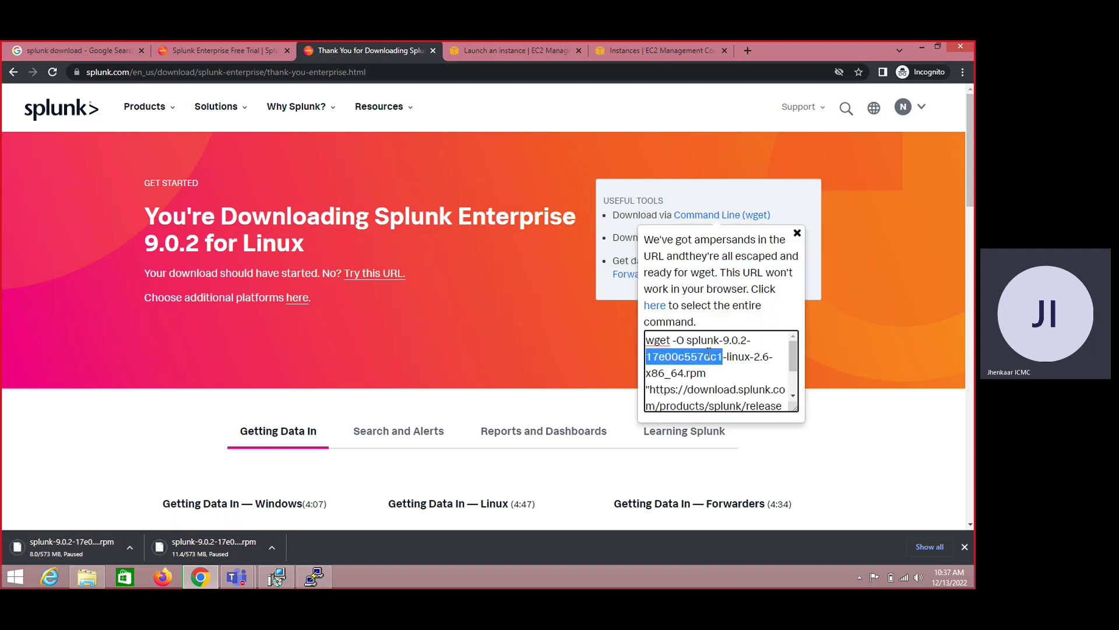
{"action": "key", "text": "ctrl+a"}
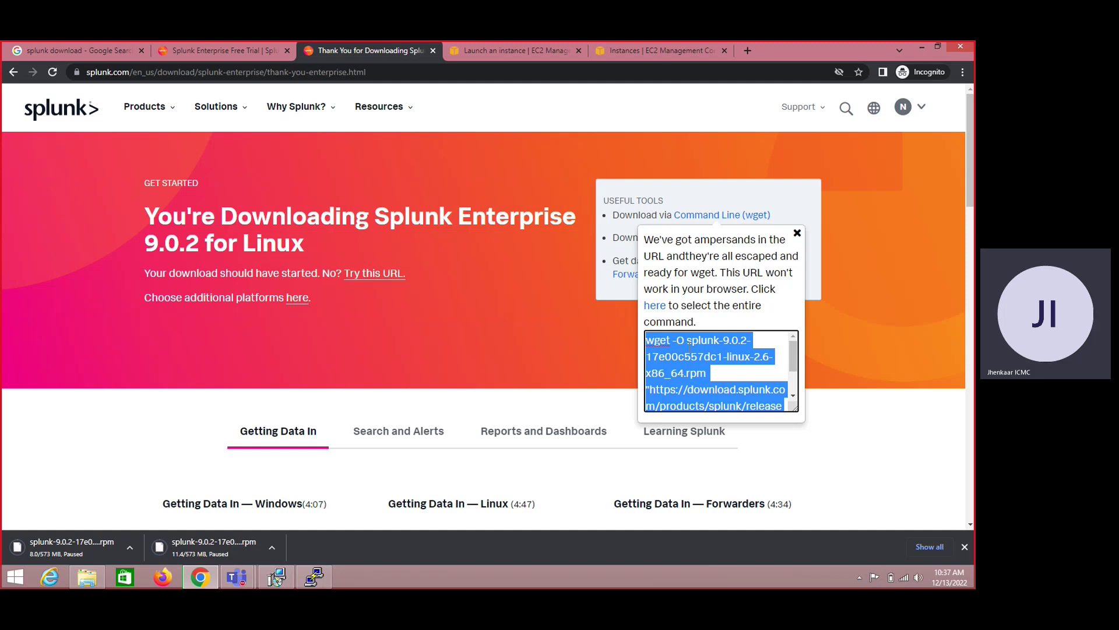
{"action": "double_click", "coordinate": [690, 391]}
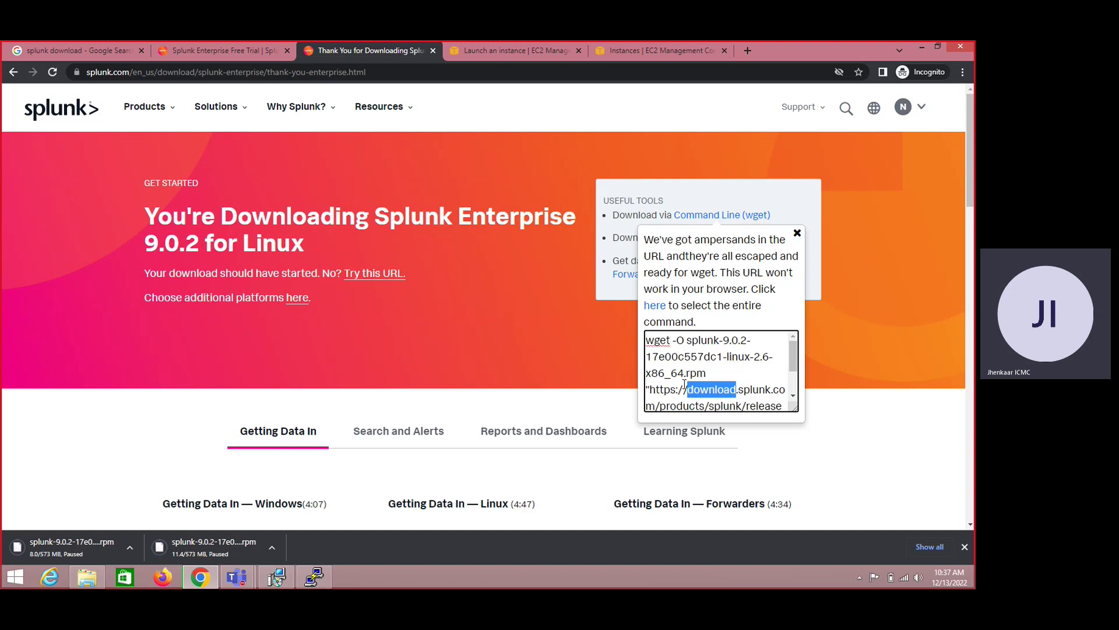
{"action": "left_click", "coordinate": [686, 383]}
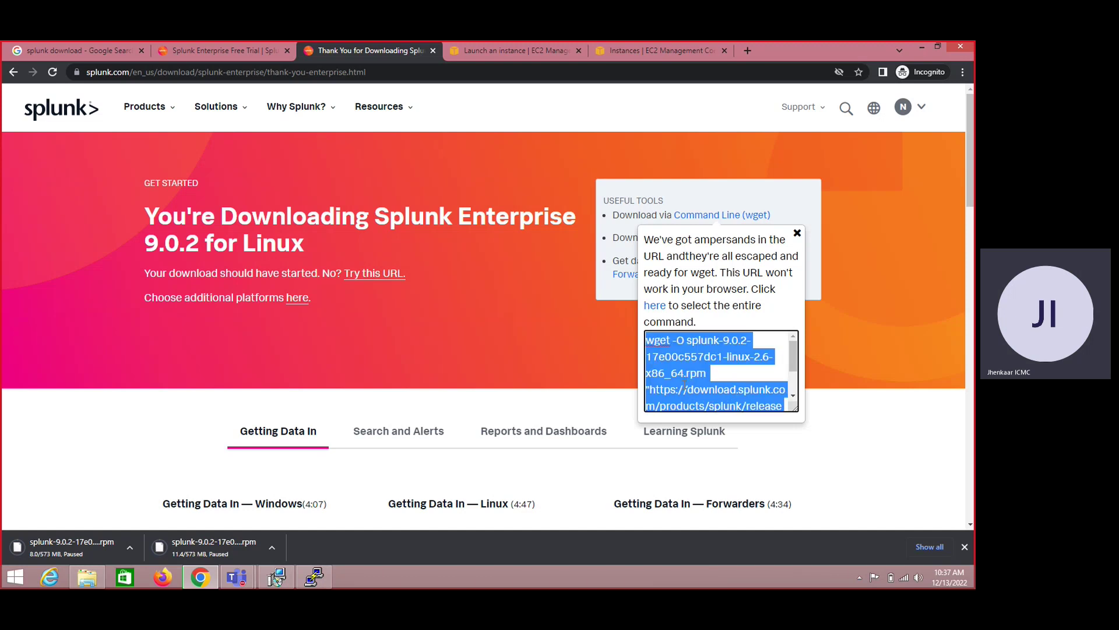
{"action": "left_click", "coordinate": [316, 580]}
{"action": "left_click", "coordinate": [314, 579]}
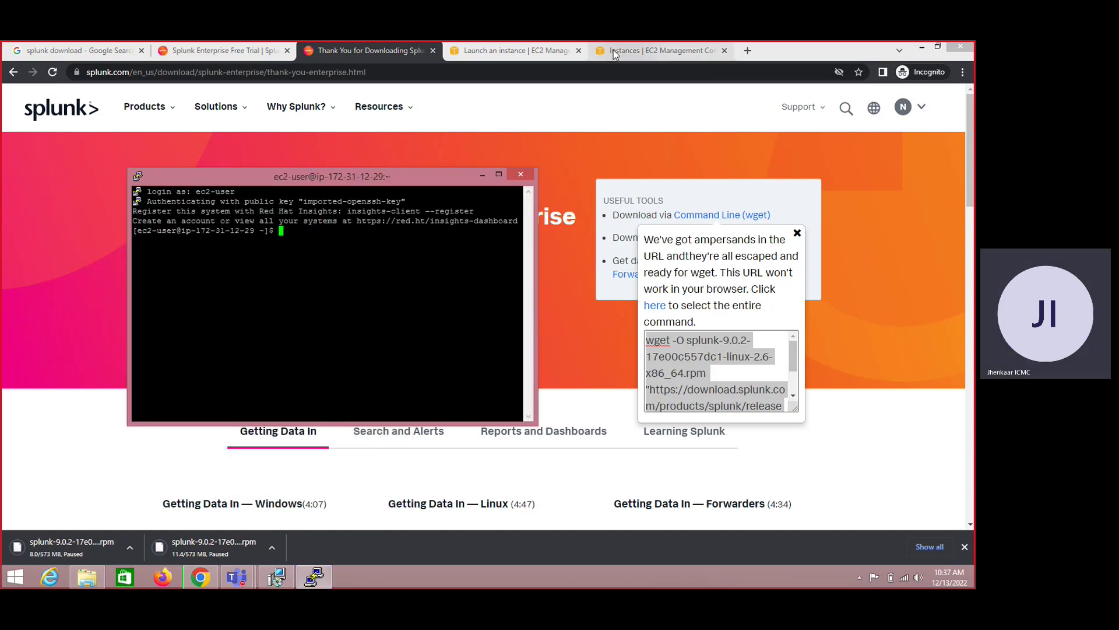
- Open the Splunk-Server c5.large instance details, confirming it runs with 2/2 checks passed
{"action": "left_click", "coordinate": [544, 50]}
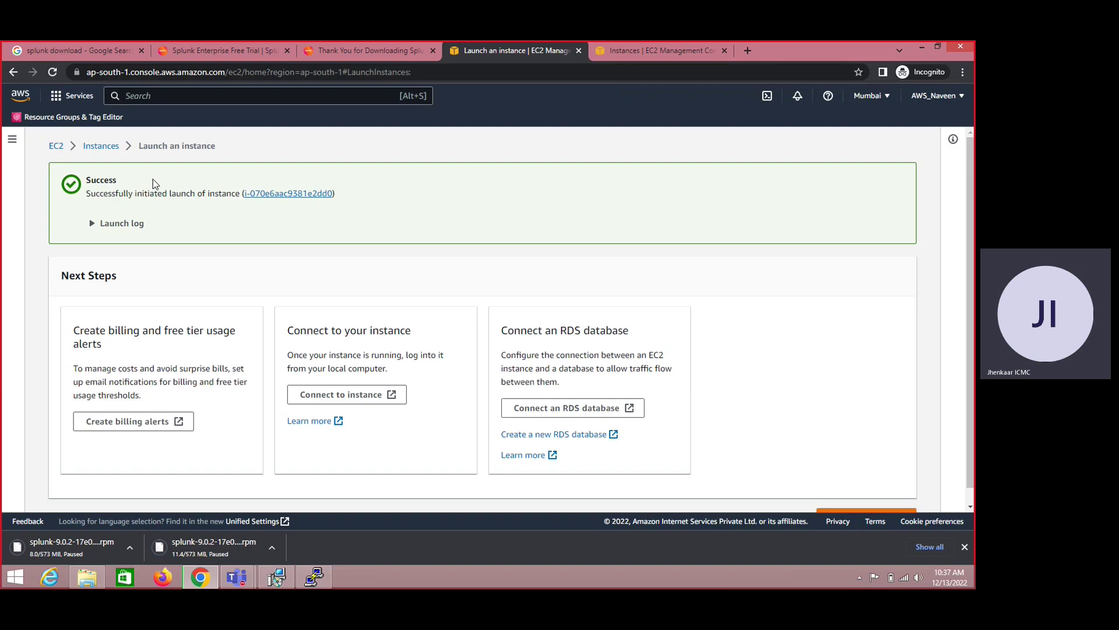
{"action": "left_click", "coordinate": [296, 193]}
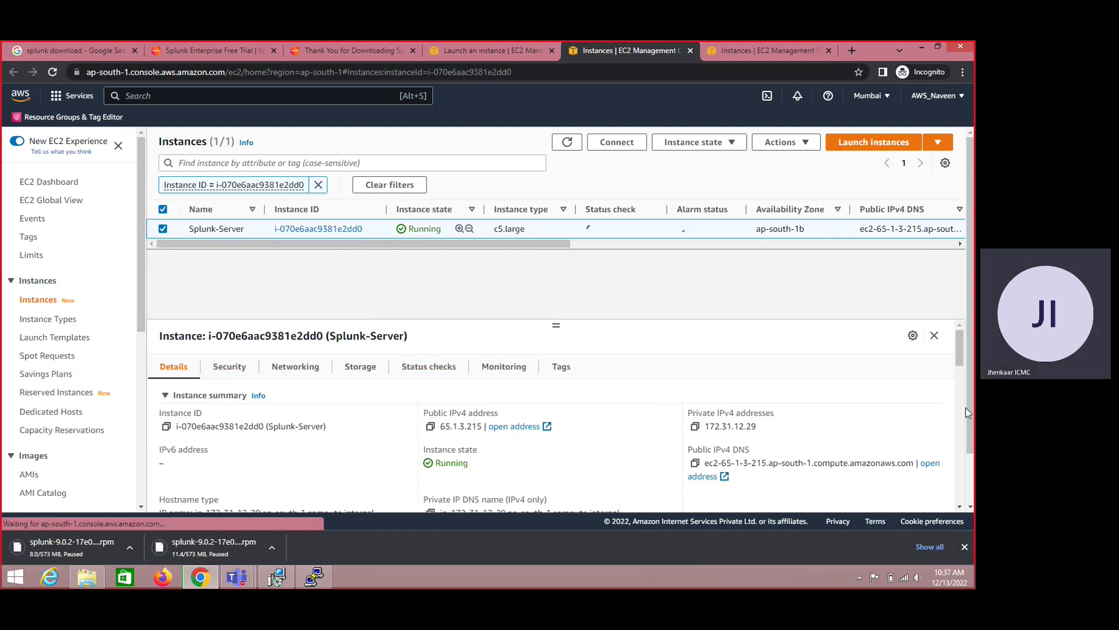
{"action": "left_click", "coordinate": [961, 374]}
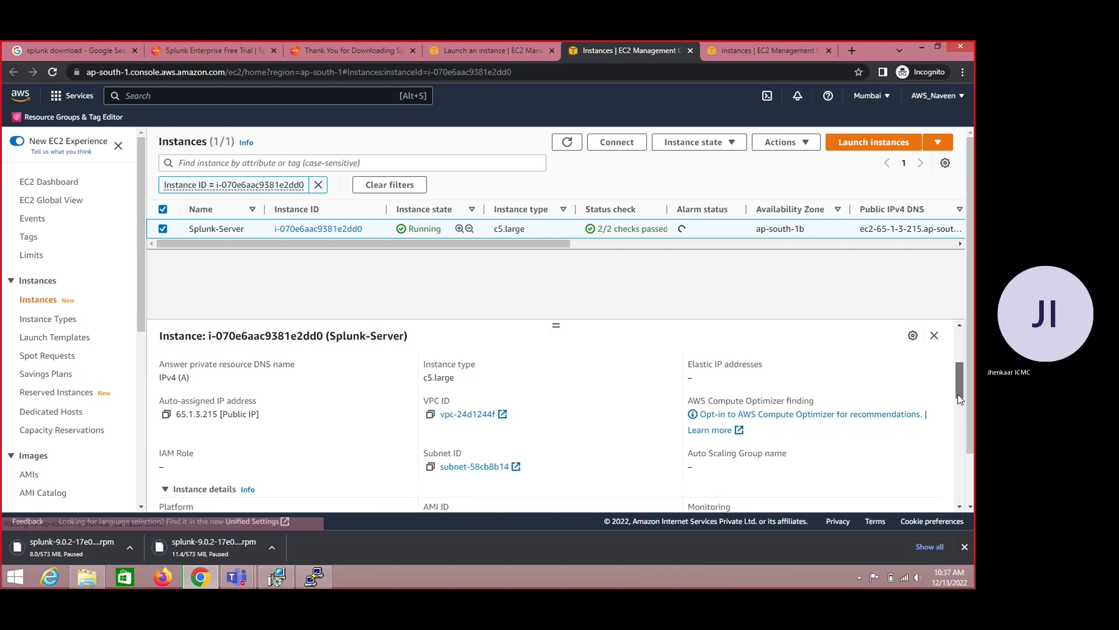
{"action": "scroll", "coordinate": [959, 397], "scroll_direction": "down", "scroll_amount": 2}
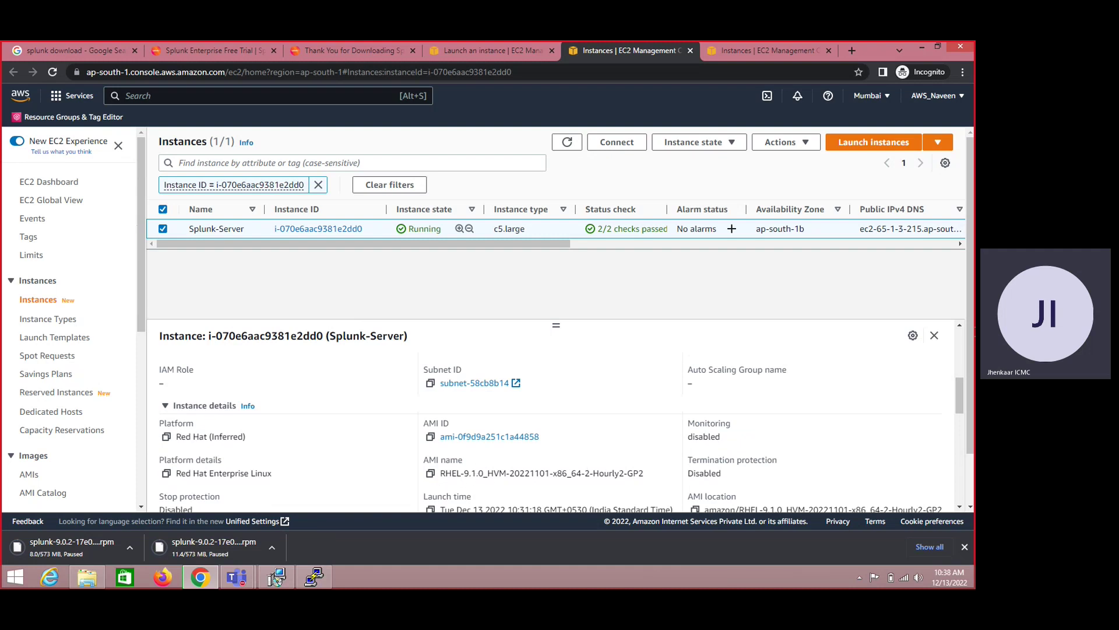
{"action": "left_click_drag", "start_coordinate": [959, 396], "coordinate": [958, 347]}
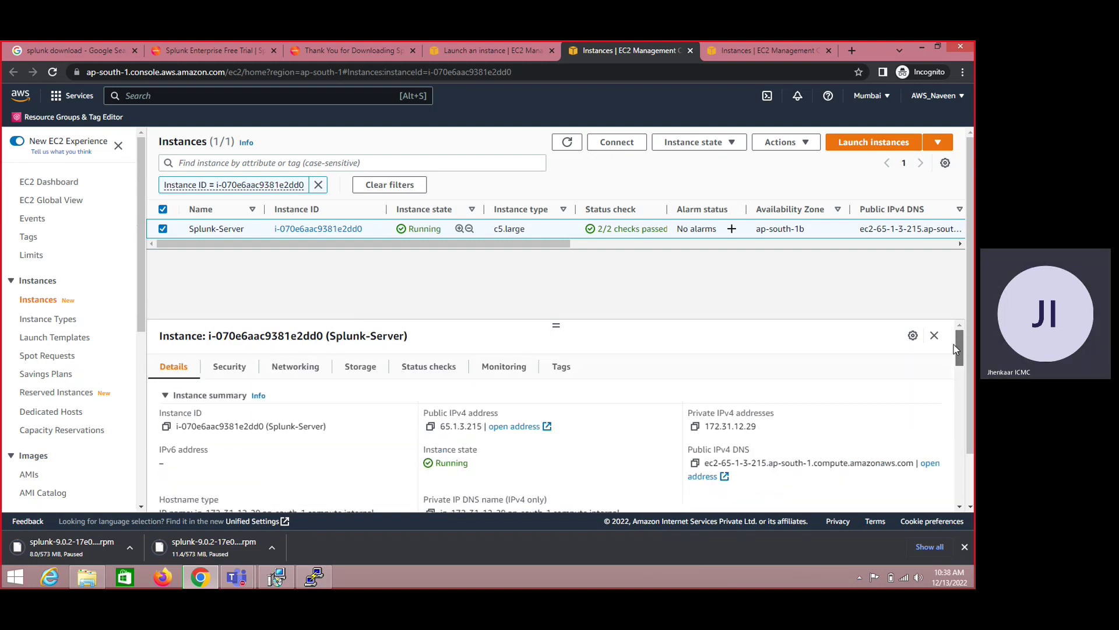
- Review the launch-wizard-17 security group's inbound rules: Custom TCP 8000 and SSH 22
{"action": "left_click", "coordinate": [246, 372]}
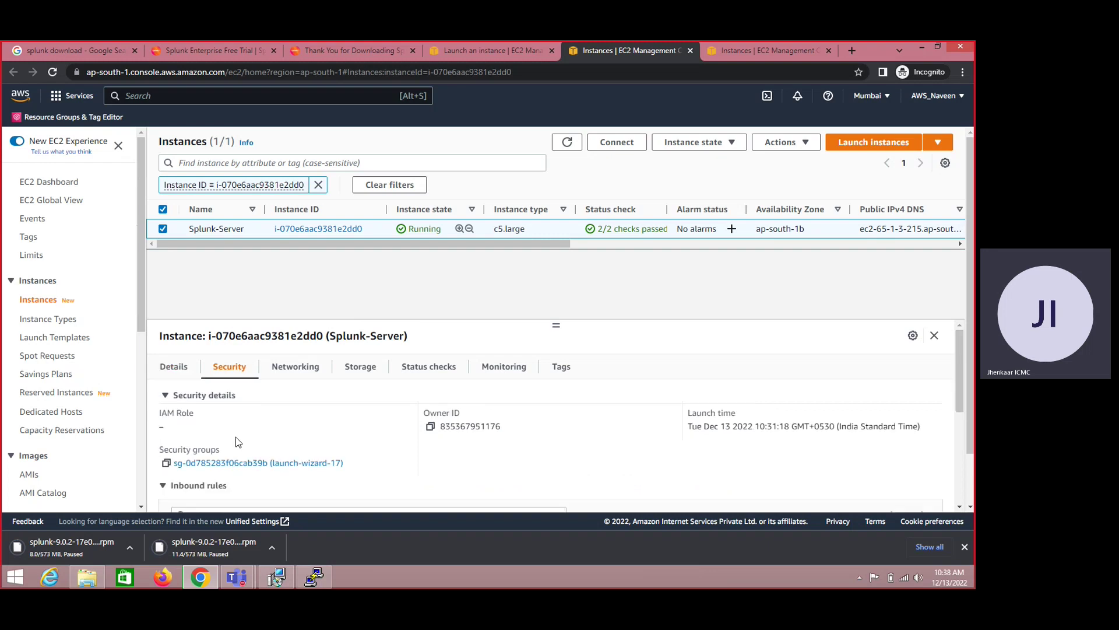
{"action": "left_click", "coordinate": [239, 465]}
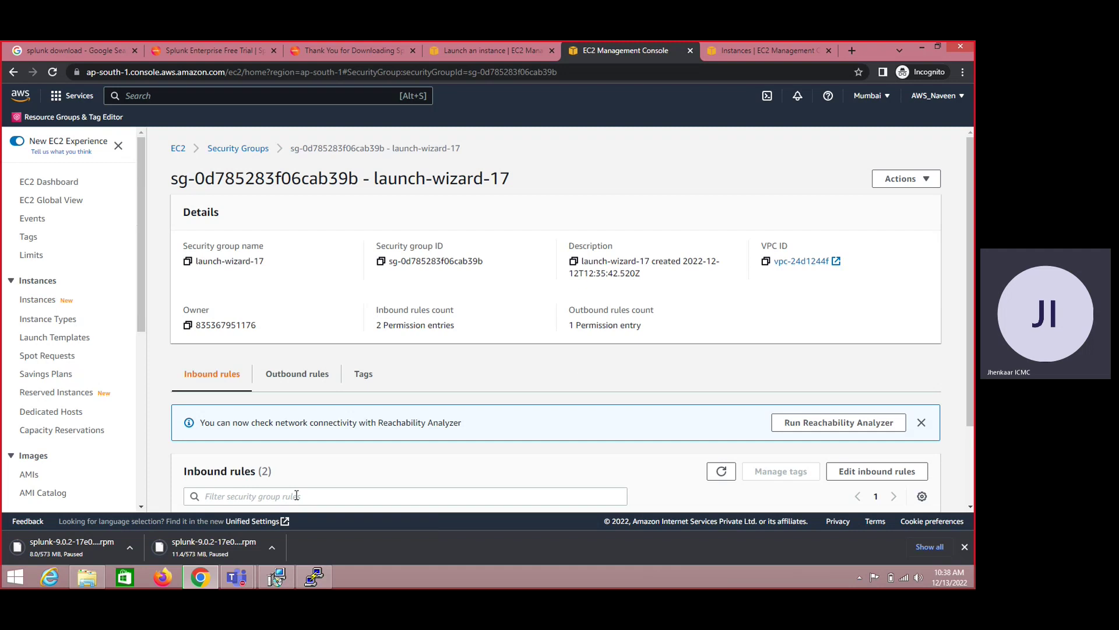
{"action": "left_click_drag", "start_coordinate": [973, 344], "coordinate": [974, 432]}
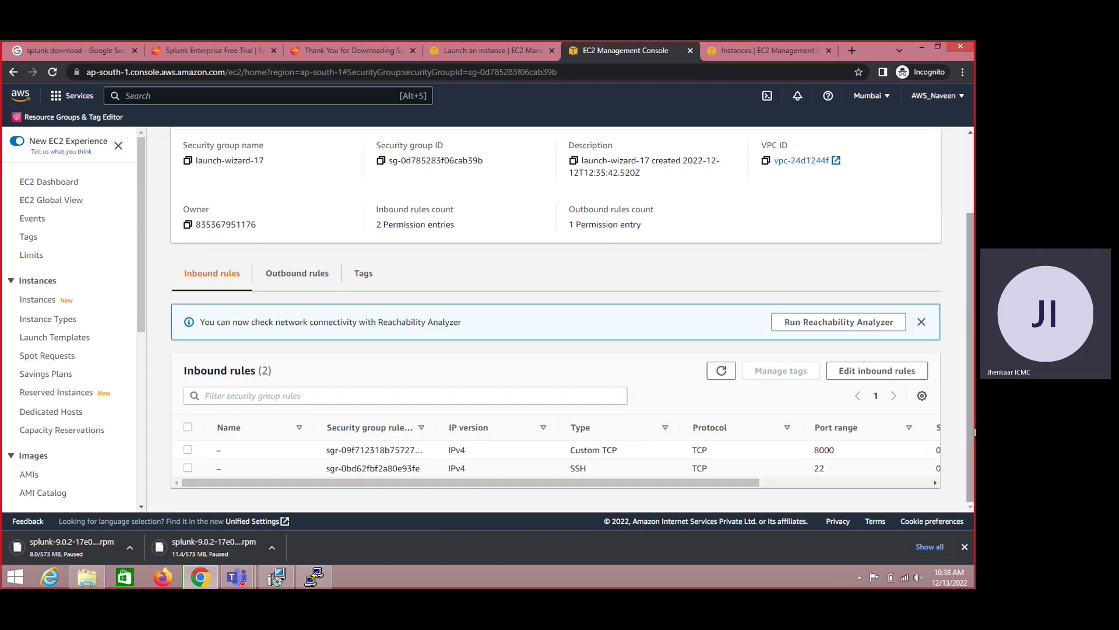
{"action": "double_click", "coordinate": [700, 468]}
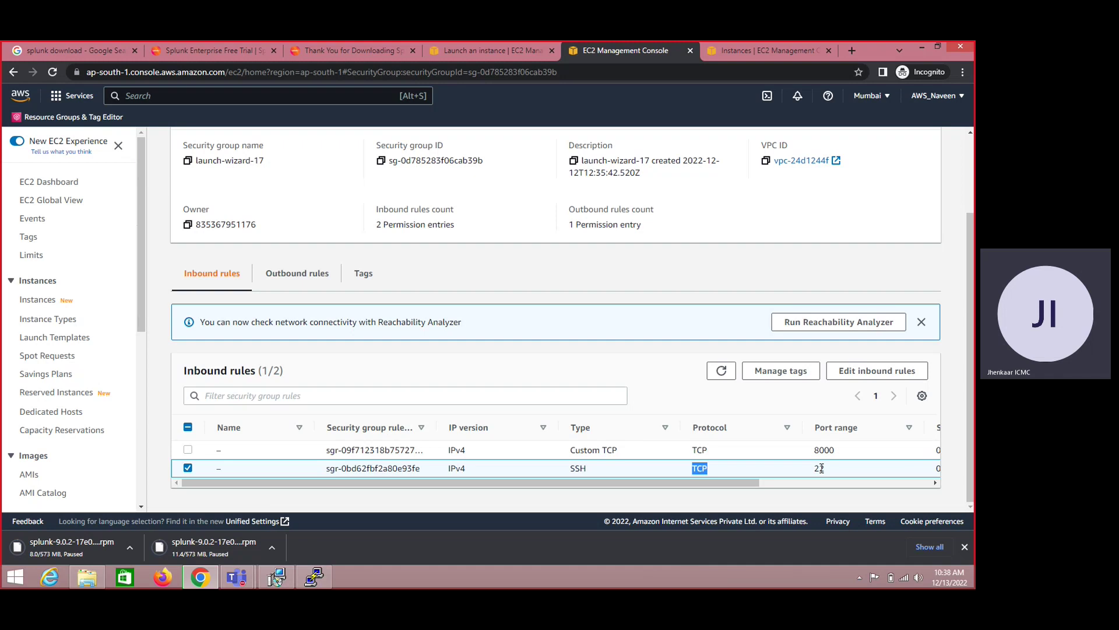
{"action": "double_click", "coordinate": [823, 450]}
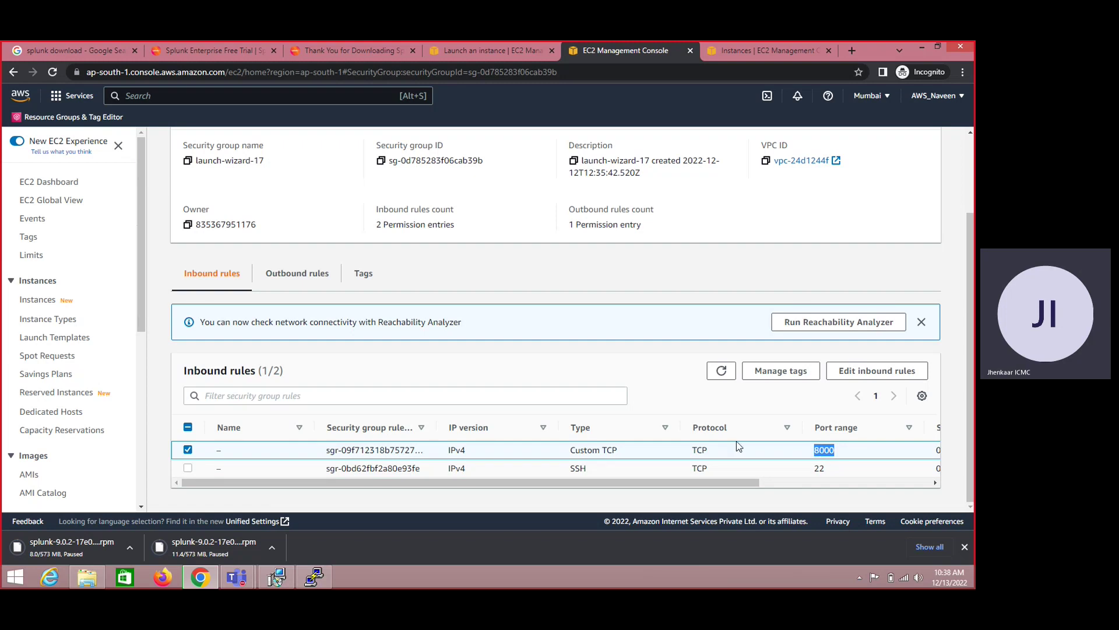
{"action": "left_click", "coordinate": [188, 449]}
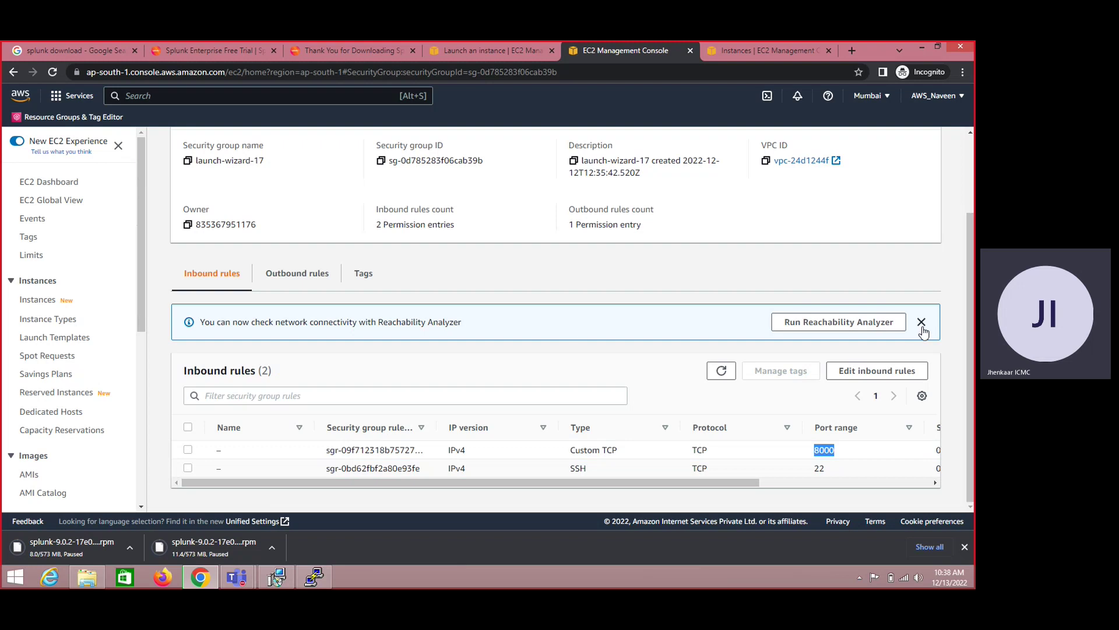
{"action": "left_click_drag", "start_coordinate": [971, 379], "coordinate": [968, 250]}
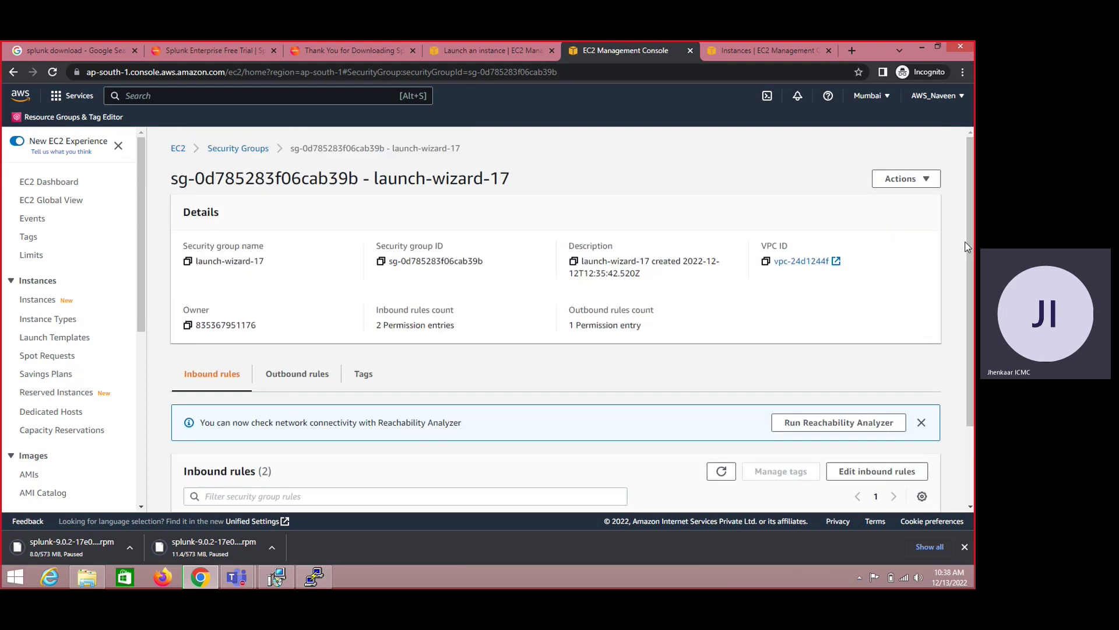
{"action": "left_click", "coordinate": [315, 578]}
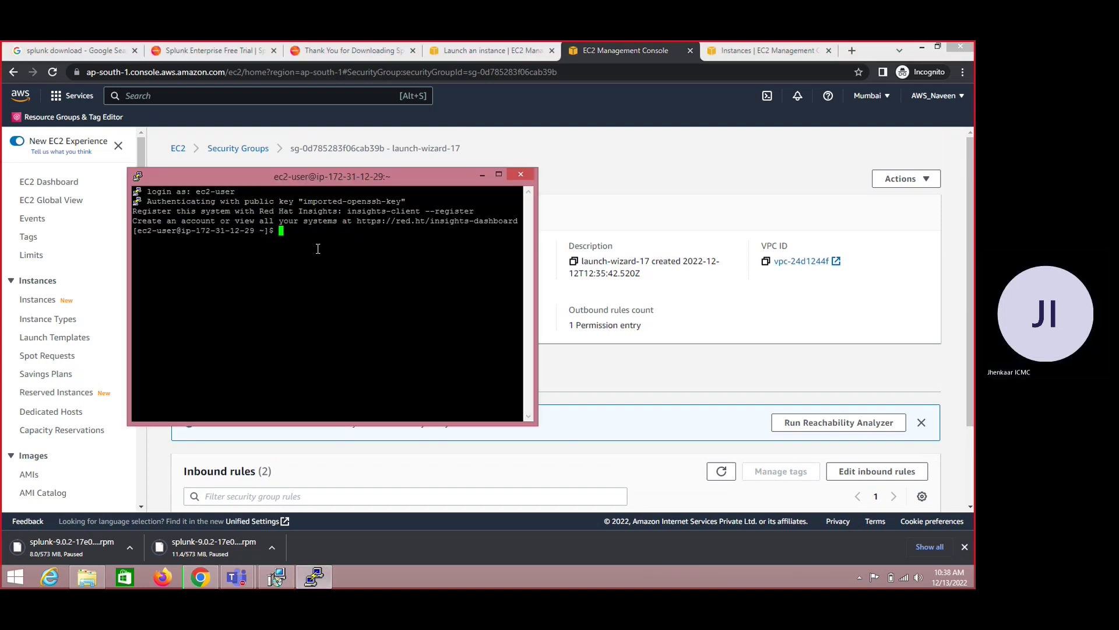
- Type sudo in PuTTY and copy the full wget command from the Splunk download page
{"action": "type", "text": "sudo"}
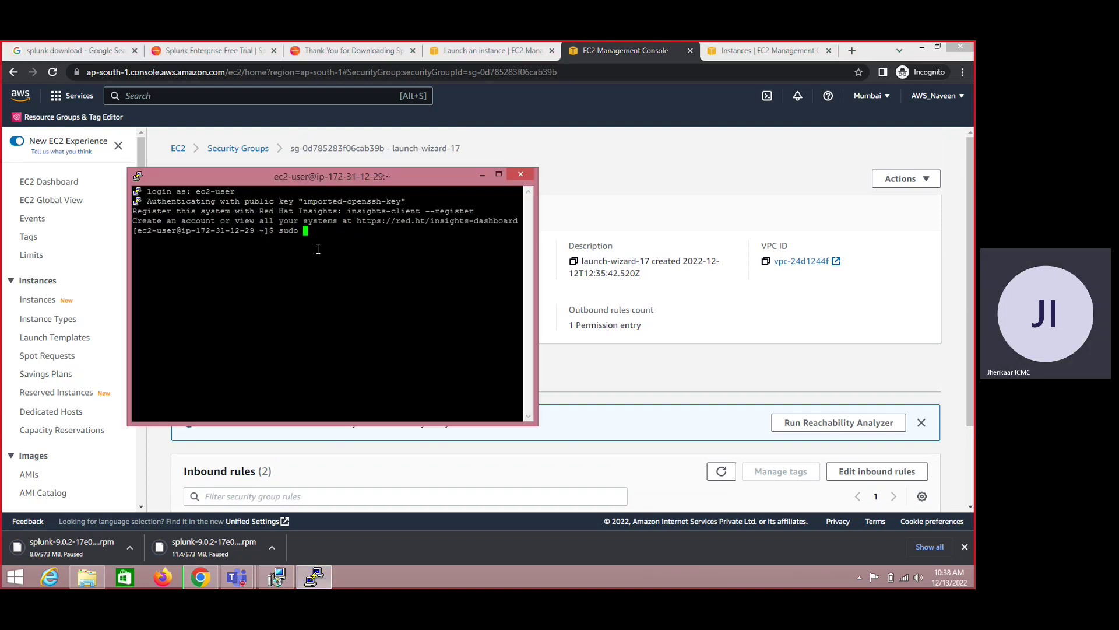
{"action": "key", "text": "alt+Tab"}
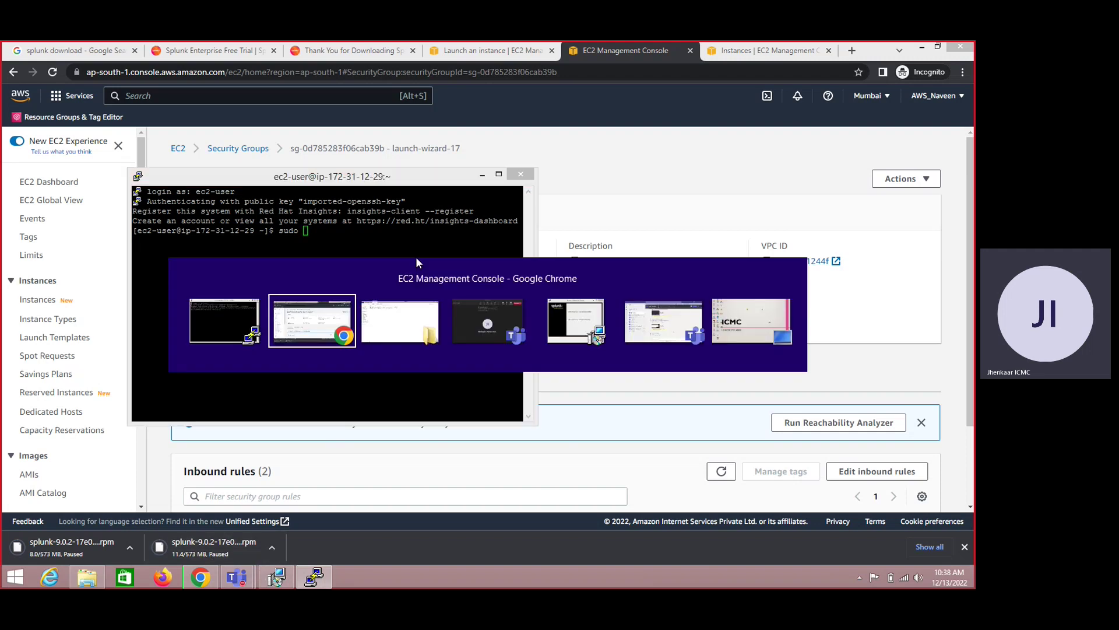
{"action": "key", "text": "alt+shift+Tab"}
{"action": "left_click", "coordinate": [351, 50]}
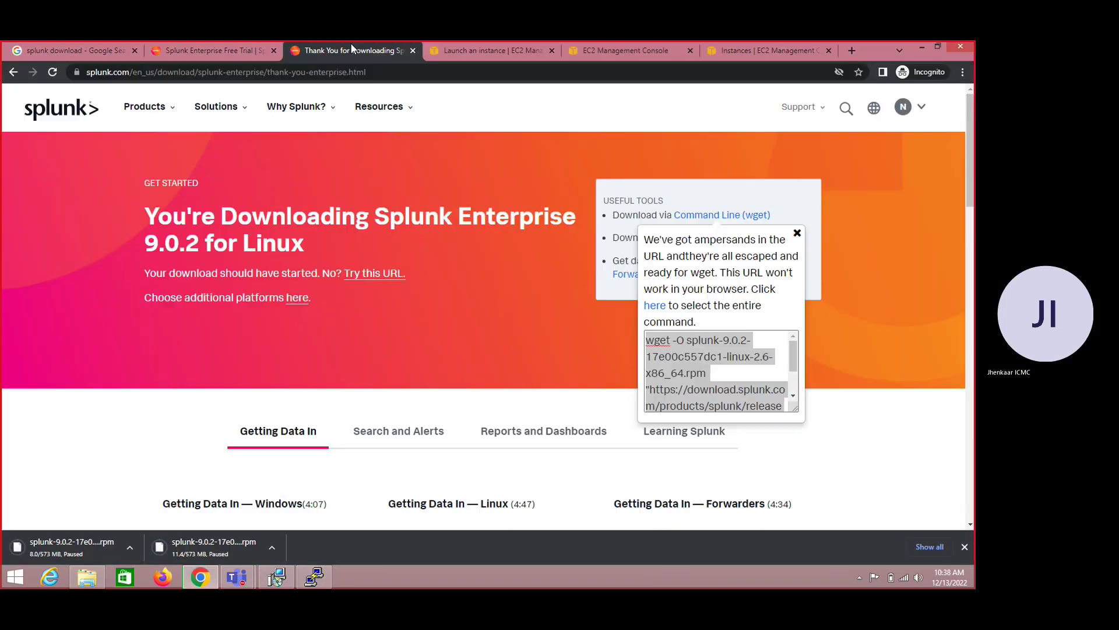
{"action": "left_click", "coordinate": [698, 374]}
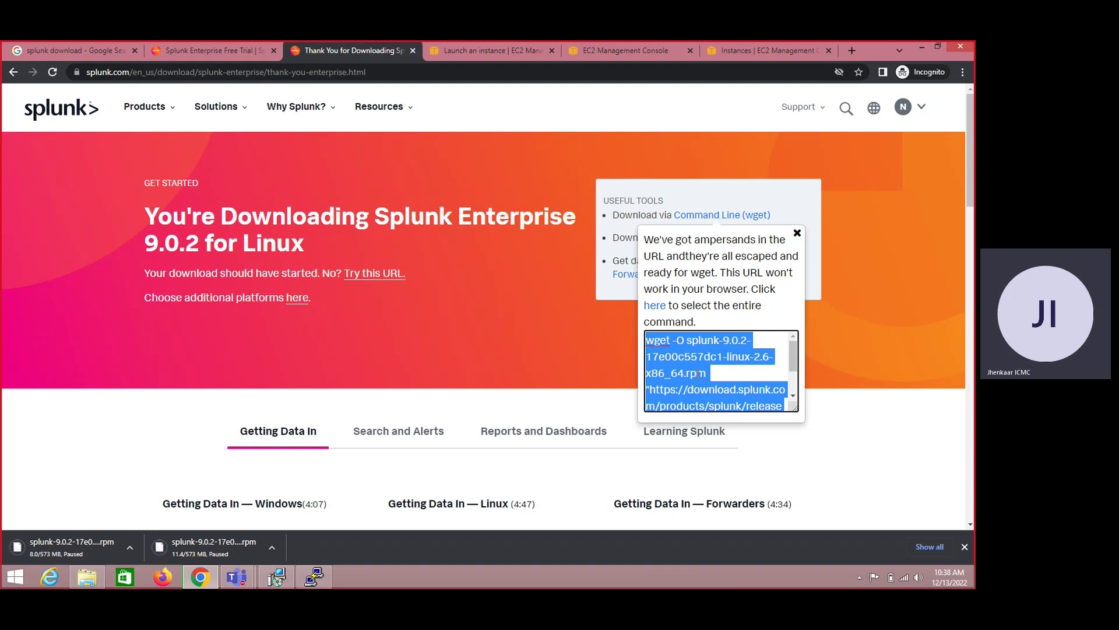
- Maximize PuTTY and run the pasted sudo wget command, which fails with 'wget: command not found'
{"action": "left_click", "coordinate": [315, 577]}
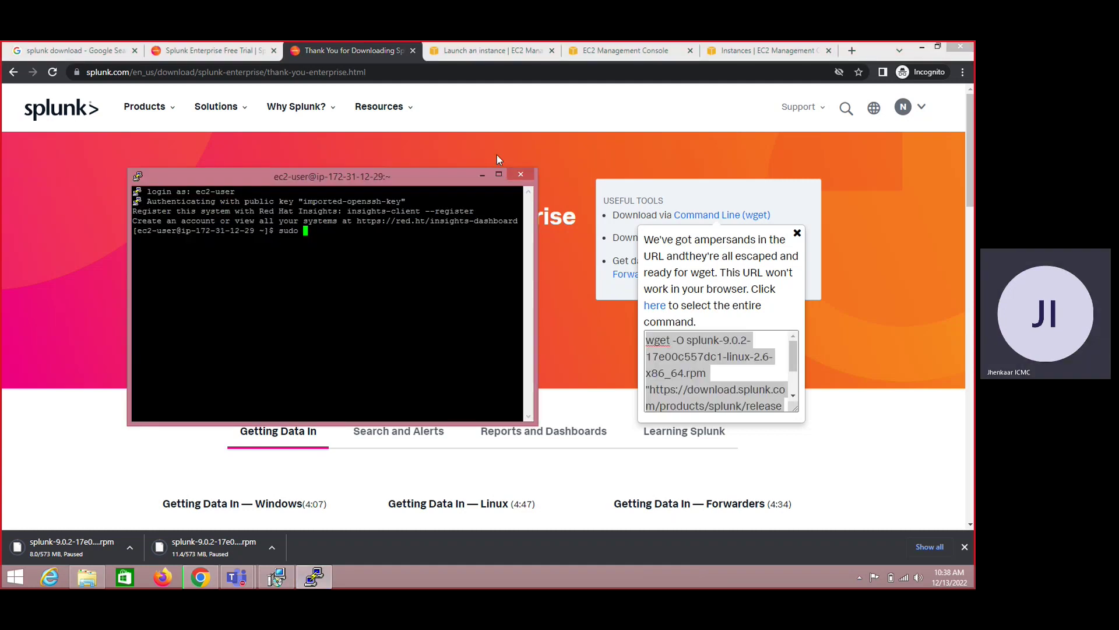
{"action": "double_click", "coordinate": [496, 172]}
{"action": "right_click", "coordinate": [433, 211]}
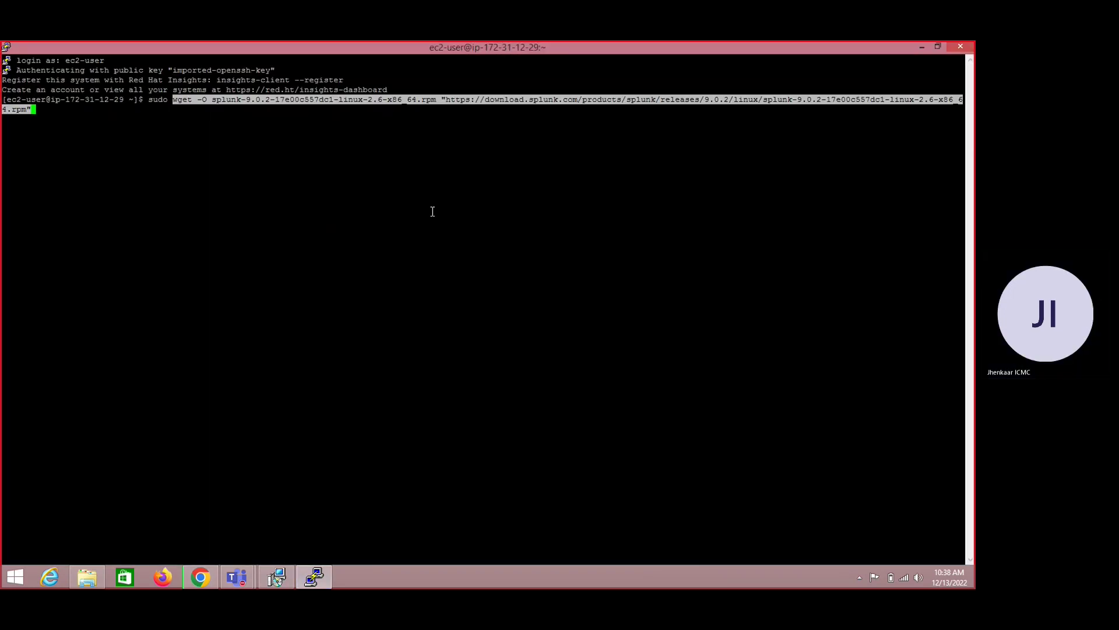
{"action": "key", "text": "Return"}
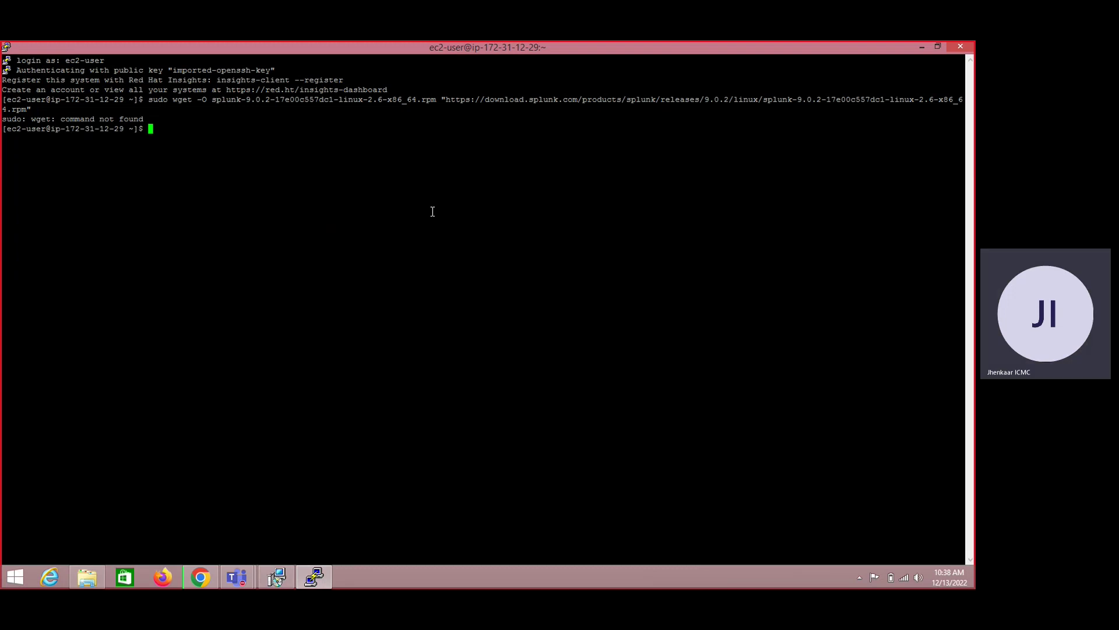
- Install wget 1.21.1 with 'sudo yum install wget', confirming with y, and recall the download command
{"action": "type", "text": "sudo yum install "}
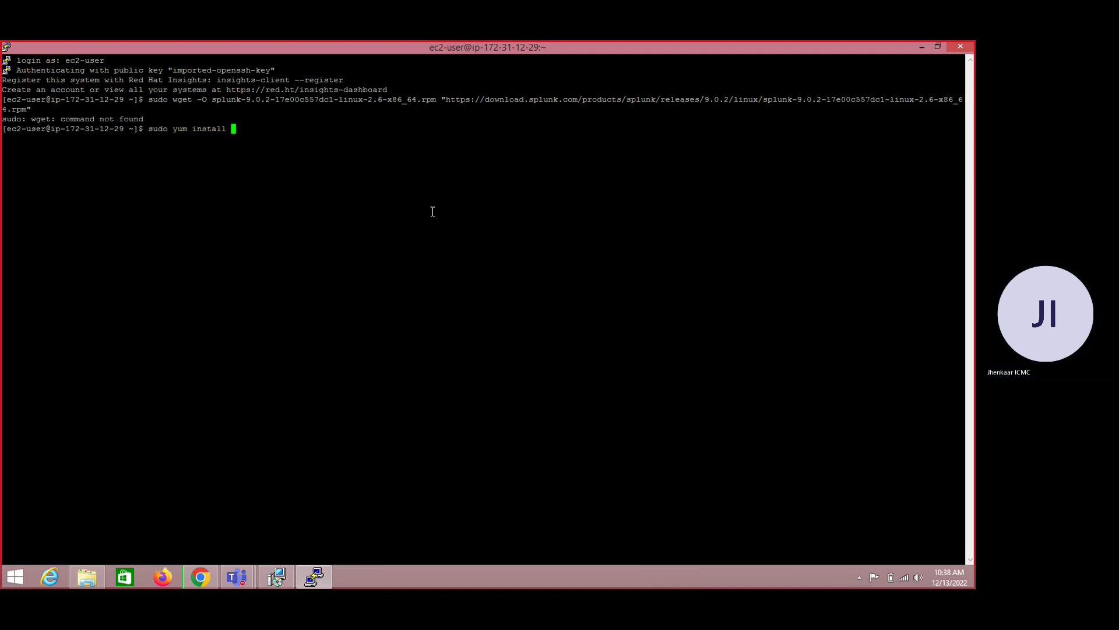
{"action": "type", "text": "wget"}
{"action": "key", "text": "Return"}
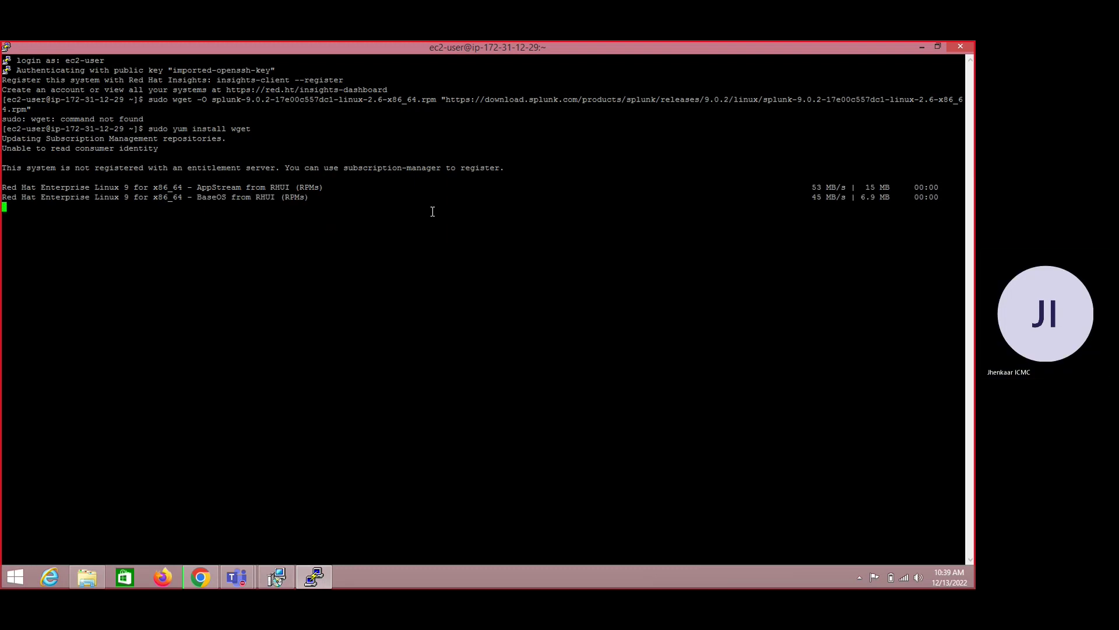
{"action": "type", "text": "y"}
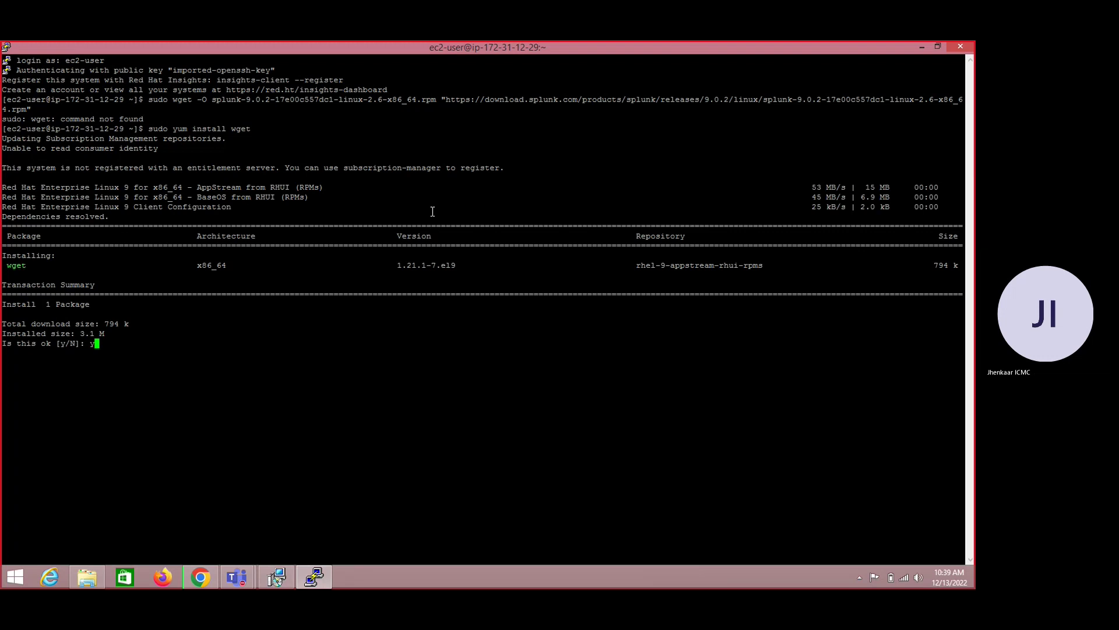
{"action": "key", "text": "Return"}
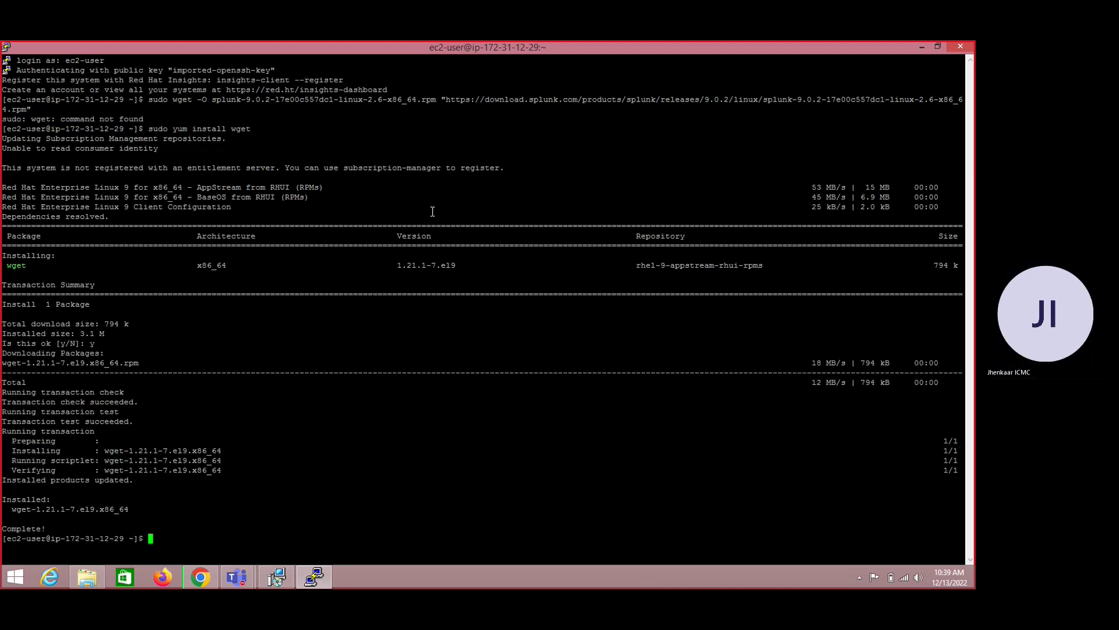
{"action": "key", "text": "Up"}
{"action": "key", "text": "Up"}
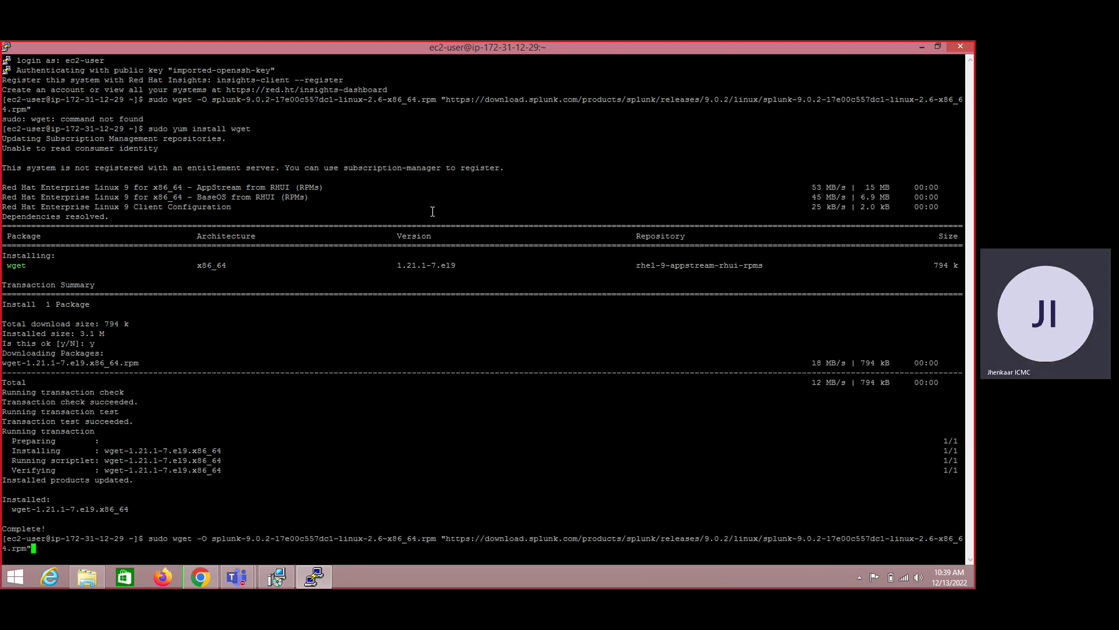
- Rerun the sudo wget command to download the 573M Splunk 9.0.2 .rpm file
{"action": "key", "text": "Return"}
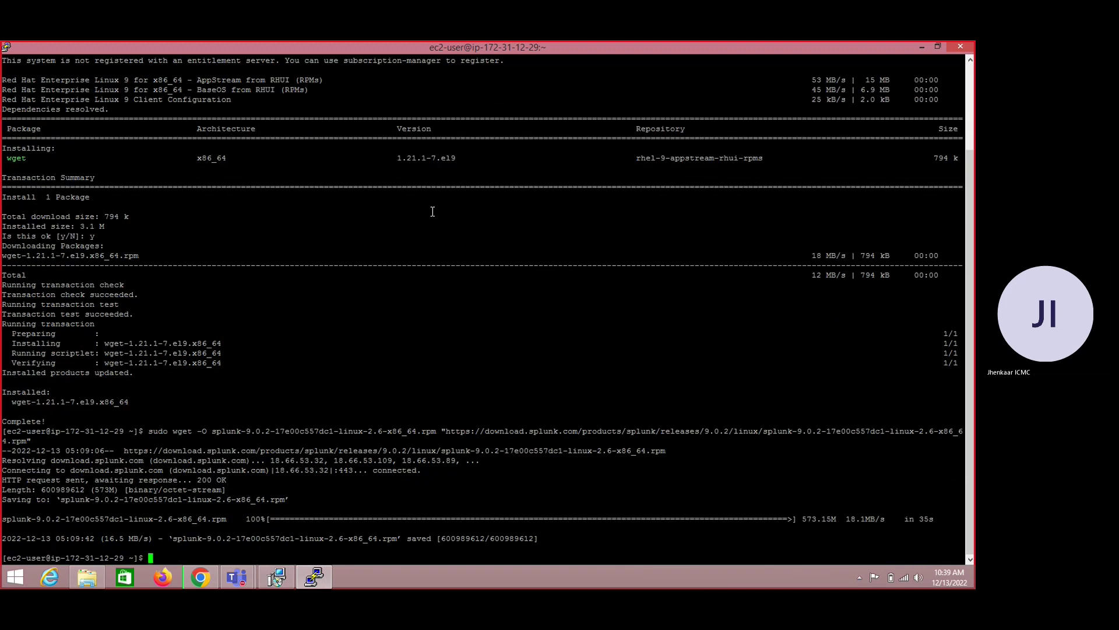
- List the home folder, then install the Splunk 9.0.2 .rpm with 'sudo rpm -ivh'
{"action": "type", "text": "ls"}
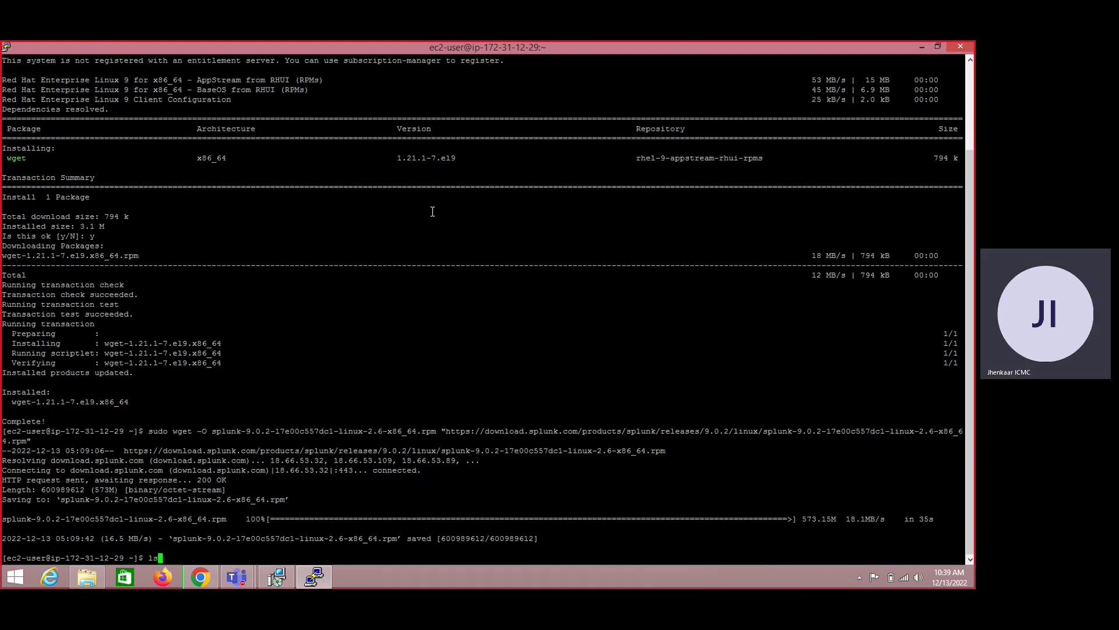
{"action": "key", "text": "Return"}
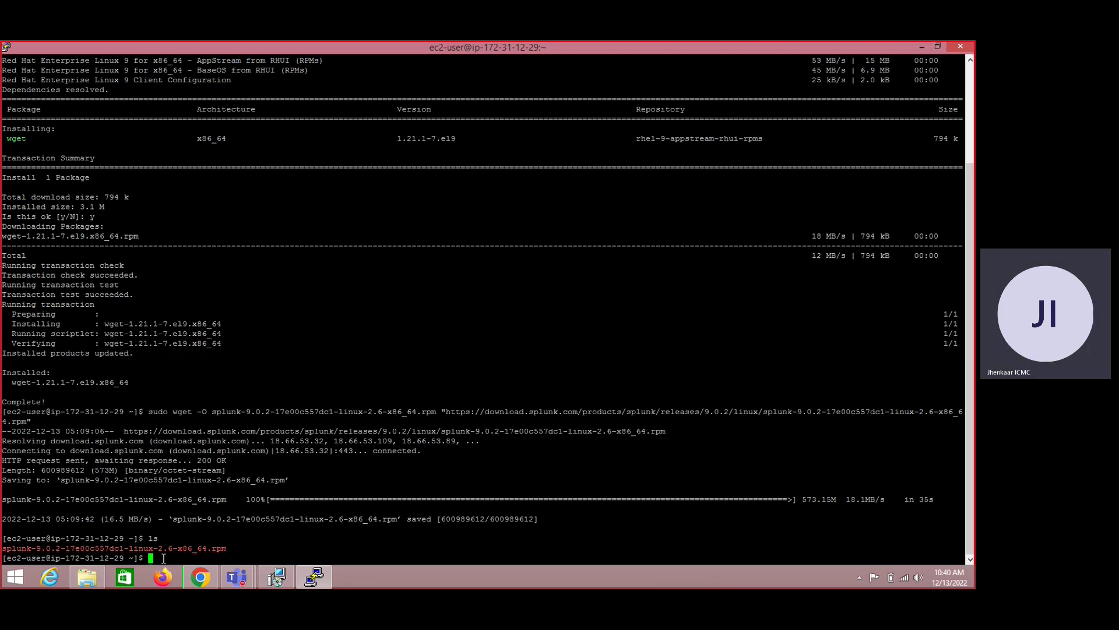
{"action": "type", "text": "sudo rp"}
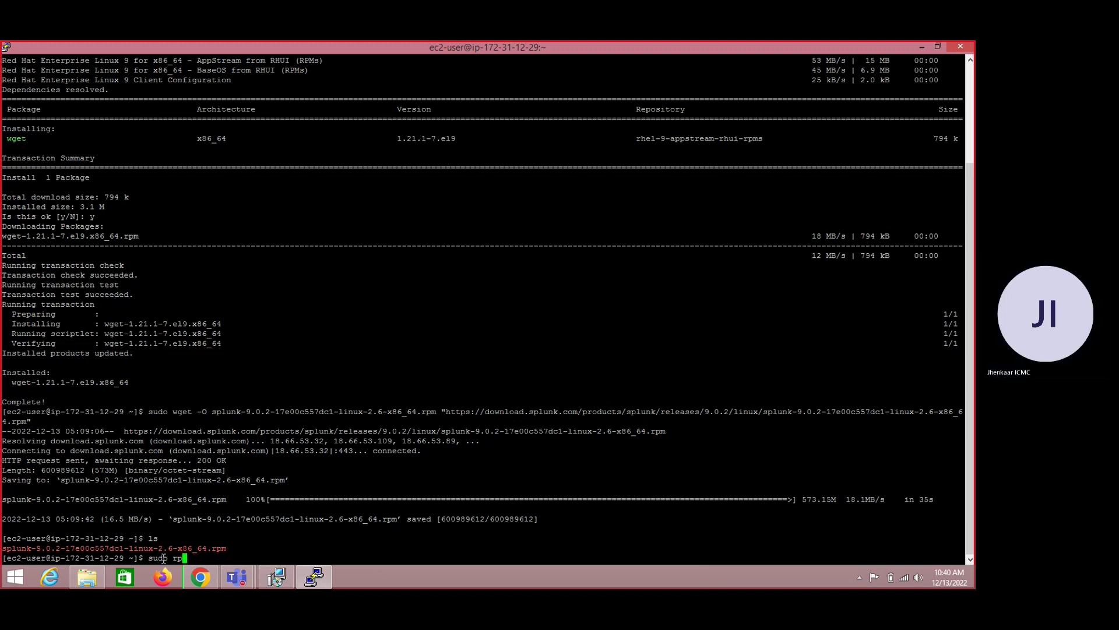
{"action": "type", "text": "m -iv"}
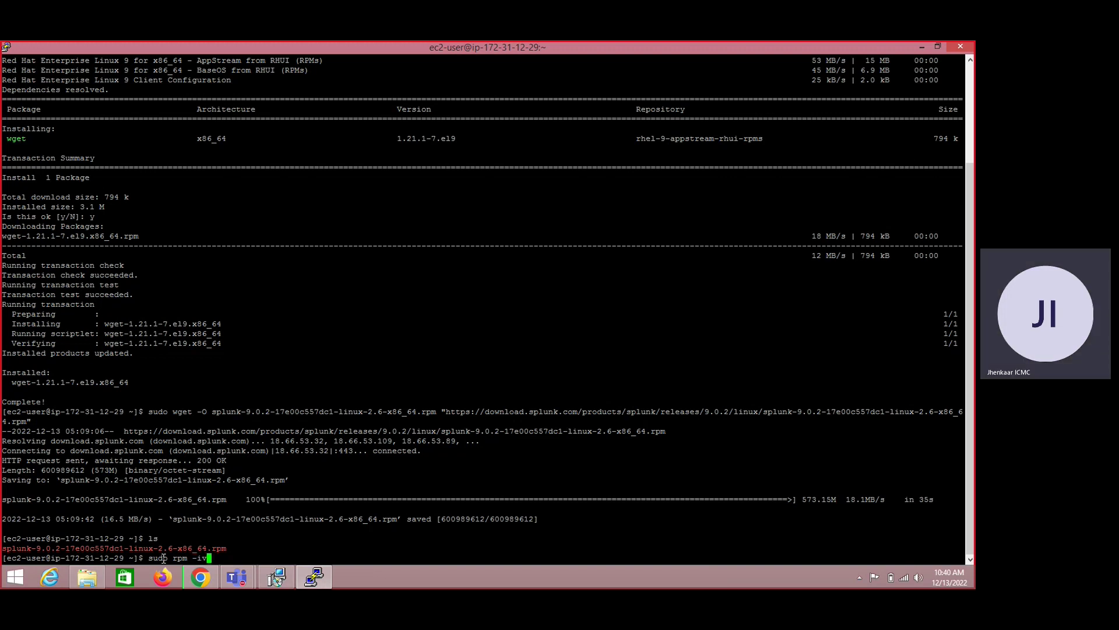
{"action": "type", "text": "h sp"}
{"action": "key", "text": "Tab"}
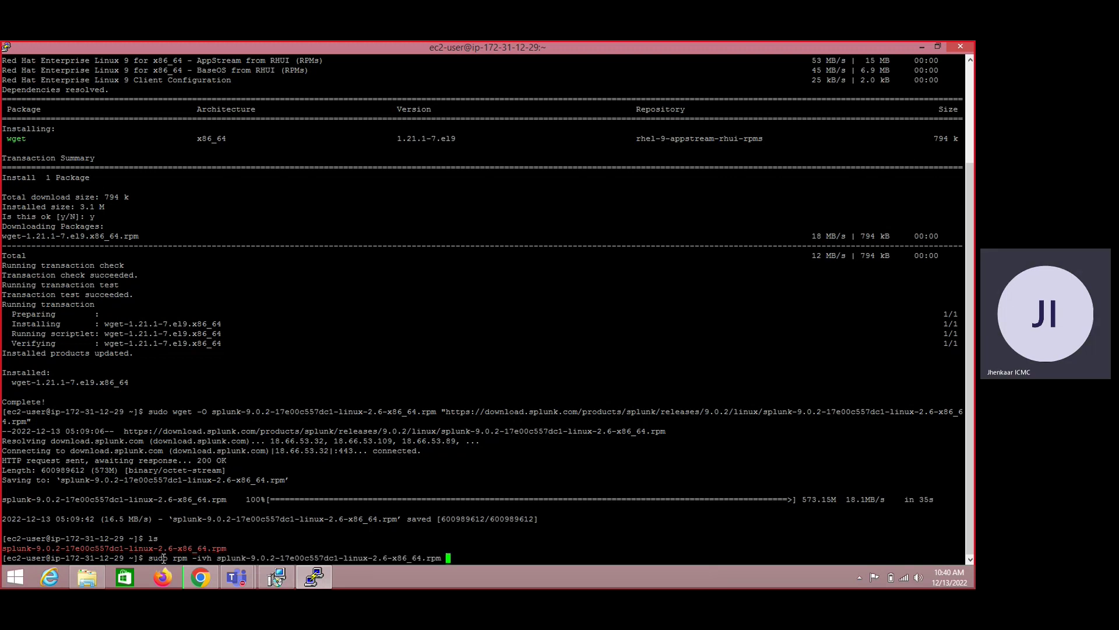
{"action": "key", "text": "Return"}
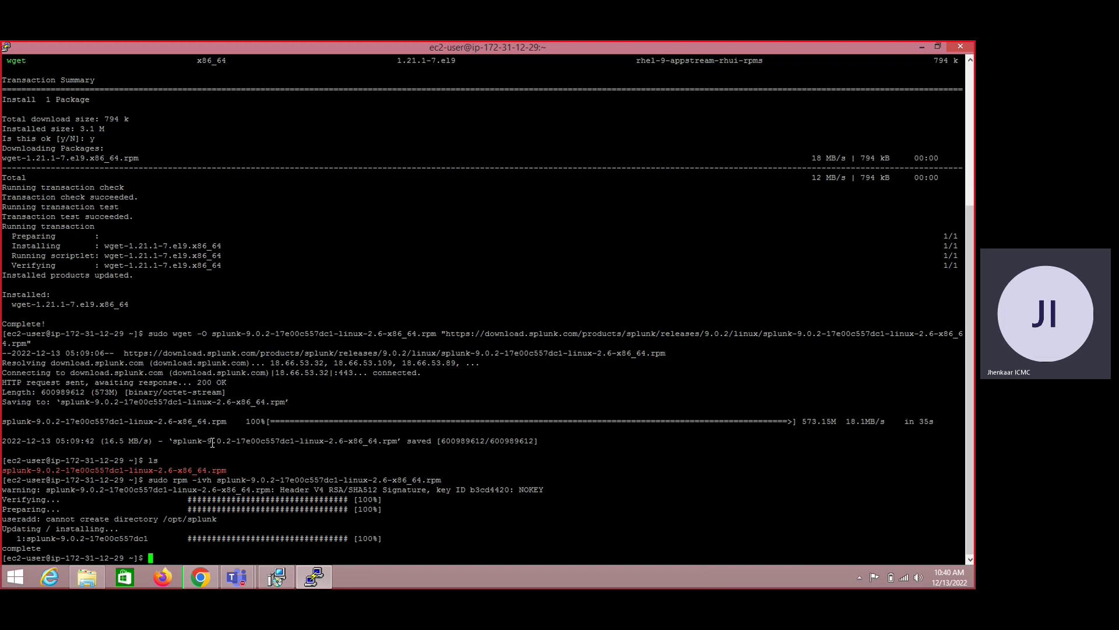
{"action": "left_click_drag", "start_coordinate": [151, 483], "coordinate": [447, 482]}
- Run /opt/splunk/bin/splunk status, fixing the 'tatus' typo, to launch Splunk's first run
{"action": "left_click", "coordinate": [447, 482]}
{"action": "type", "text": "/opt/splunk/bin/splunk "}
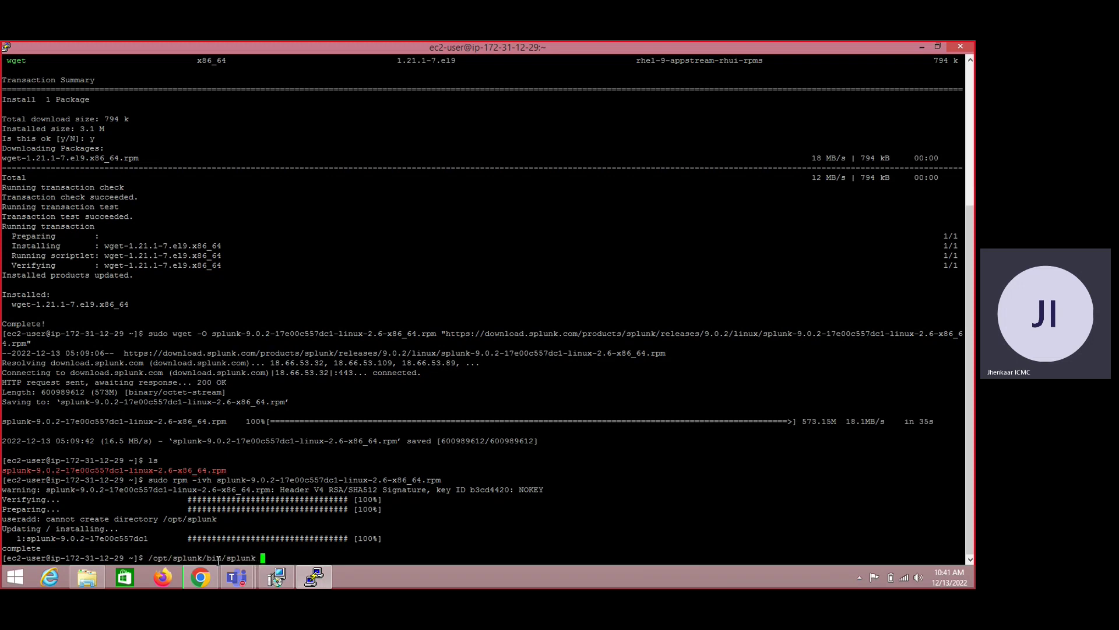
{"action": "type", "text": "tatus"}
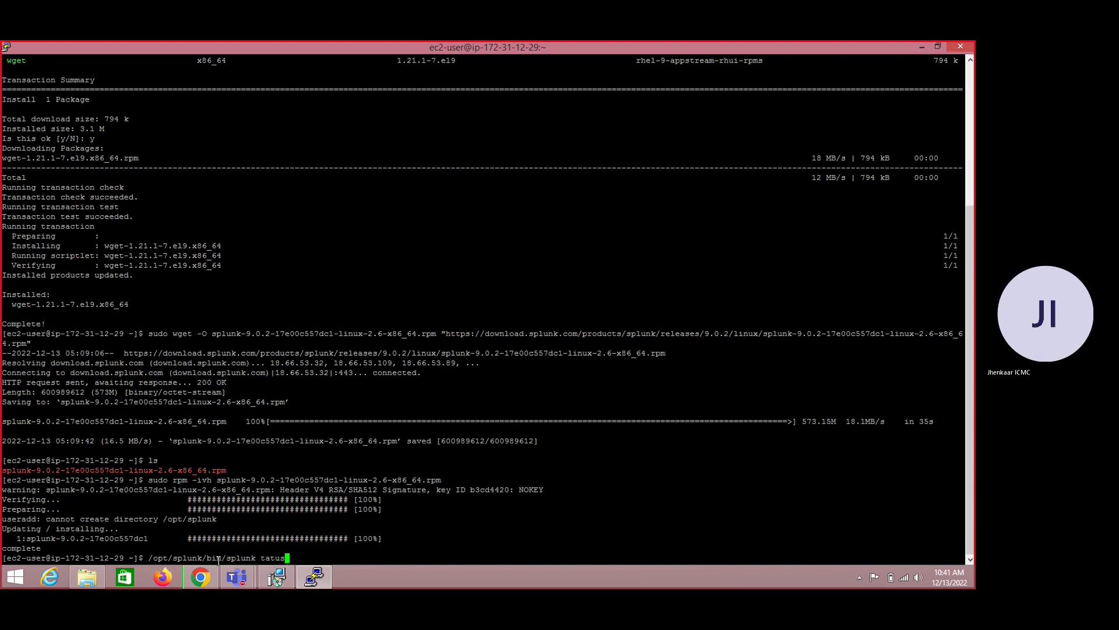
{"action": "key", "text": "BackSpace"}
{"action": "key", "text": "BackSpace"}
{"action": "key", "text": "BackSpace"}
{"action": "key", "text": "BackSpace"}
{"action": "key", "text": "BackSpace"}
{"action": "type", "text": "status"}
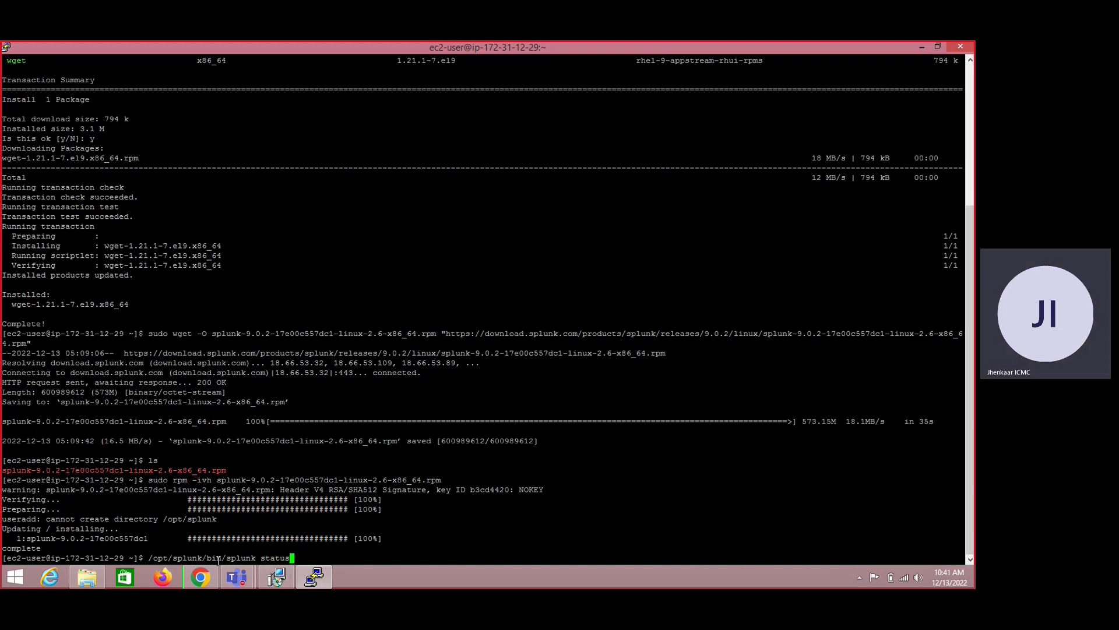
{"action": "key", "text": "Return"}
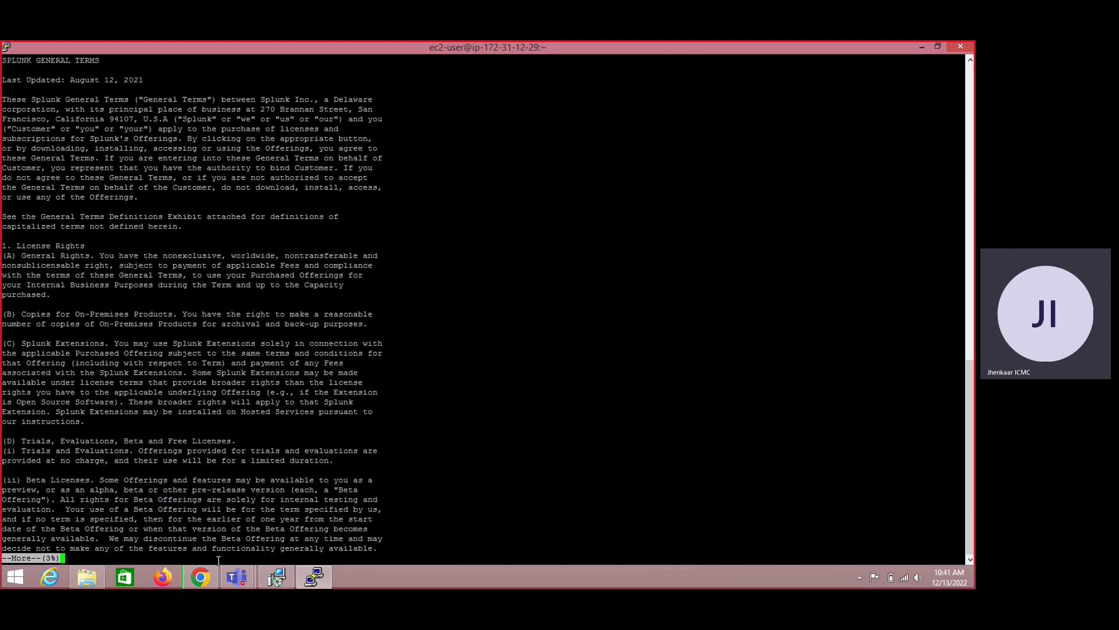
- Page through the Splunk licence, accept it with y, and paste the splunk status command
{"action": "key", "text": "space"}
{"action": "key", "text": "space"}
{"action": "key", "text": "space"}
{"action": "key", "text": "space"}
{"action": "key", "text": "space"}
{"action": "key", "text": "space"}
{"action": "key", "text": "space"}
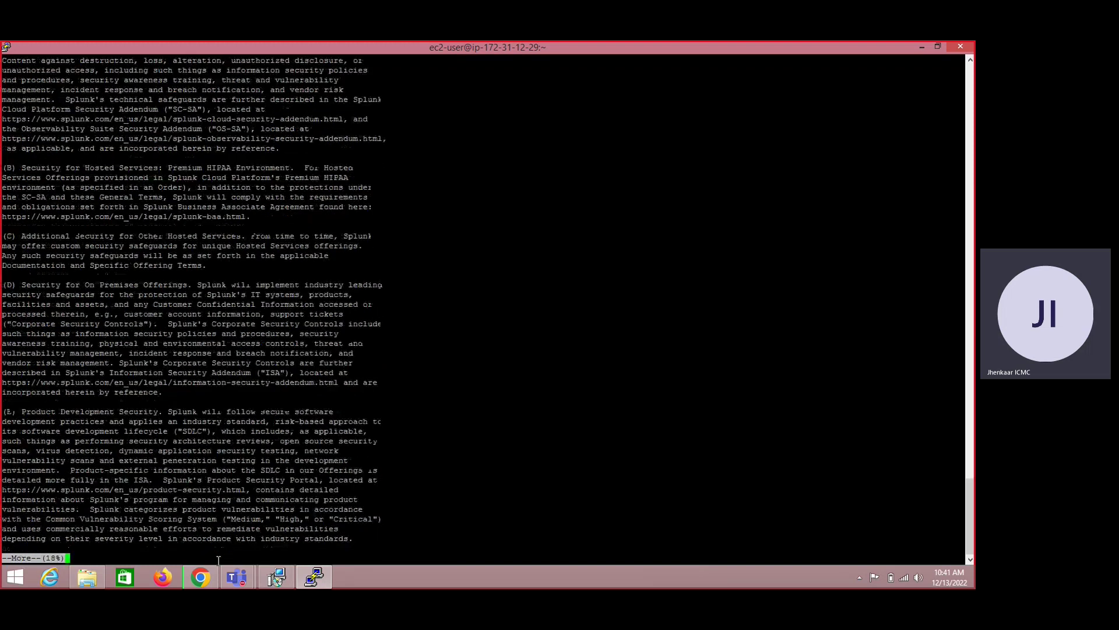
{"action": "key", "text": "space"}
{"action": "key", "text": "space"}
{"action": "key", "text": "space"}
{"action": "key", "text": "space"}
{"action": "key", "text": "space"}
{"action": "key", "text": "space"}
{"action": "key", "text": "space"}
{"action": "key", "text": "space"}
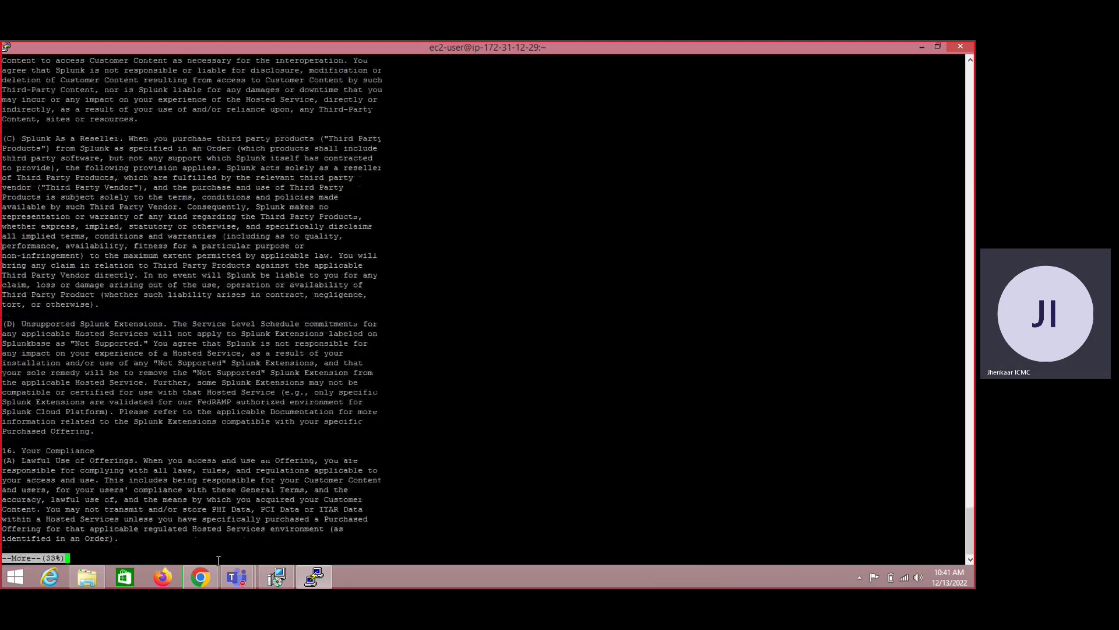
{"action": "key", "text": "space"}
{"action": "key", "text": "space"}
{"action": "key", "text": "space"}
{"action": "key", "text": "space"}
{"action": "key", "text": "space"}
{"action": "key", "text": "space"}
{"action": "key", "text": "space"}
{"action": "key", "text": "space"}
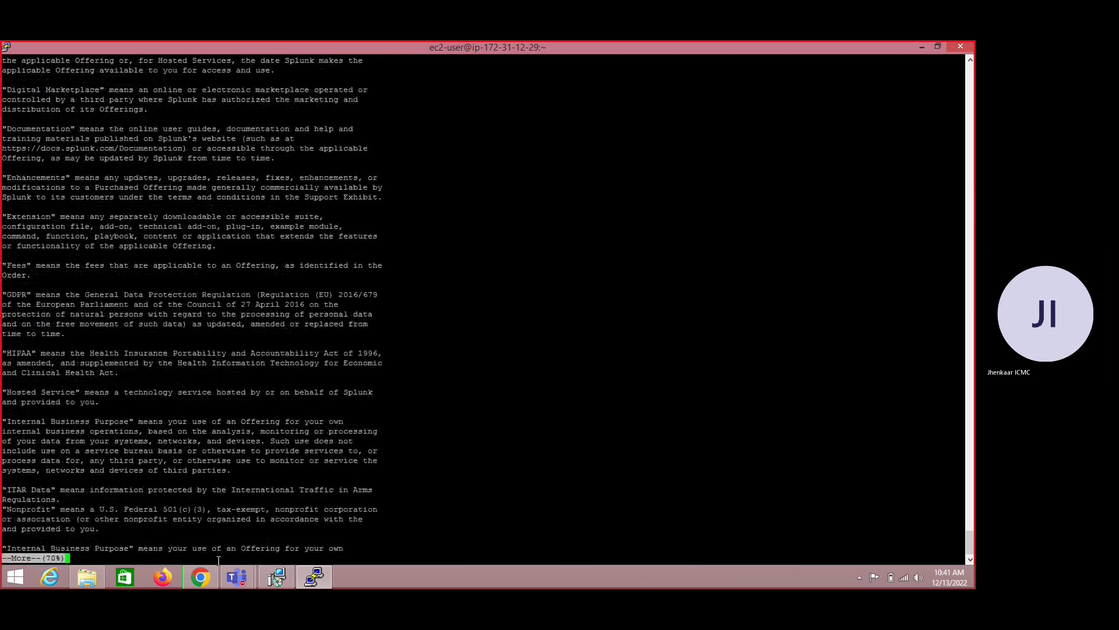
{"action": "key", "text": "space"}
{"action": "key", "text": "space"}
{"action": "key", "text": "space"}
{"action": "key", "text": "space"}
{"action": "key", "text": "space"}
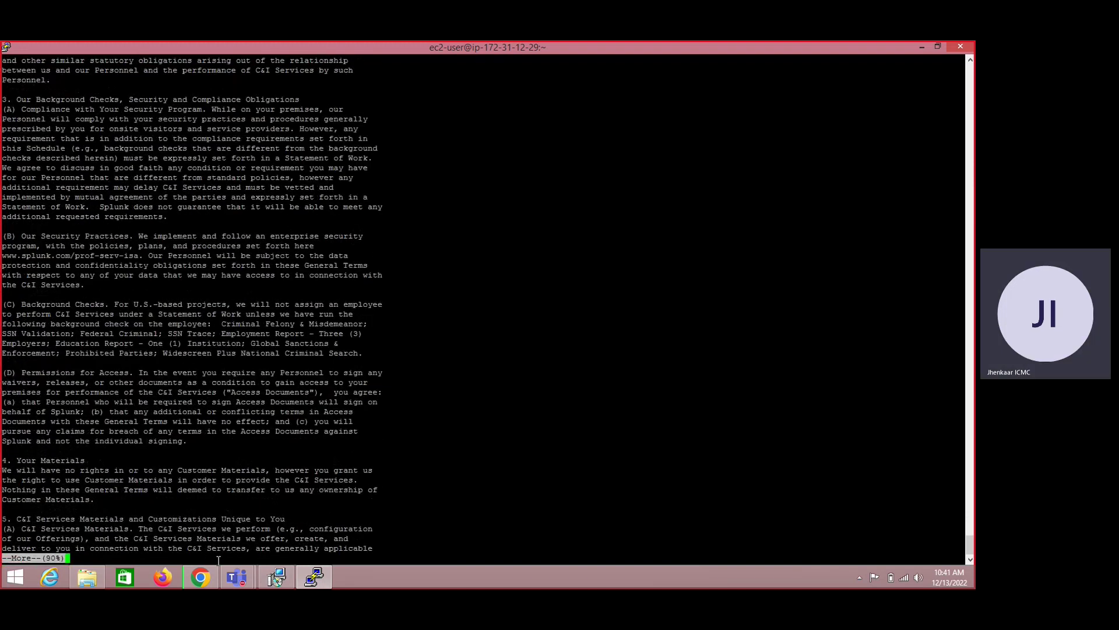
{"action": "key", "text": "space"}
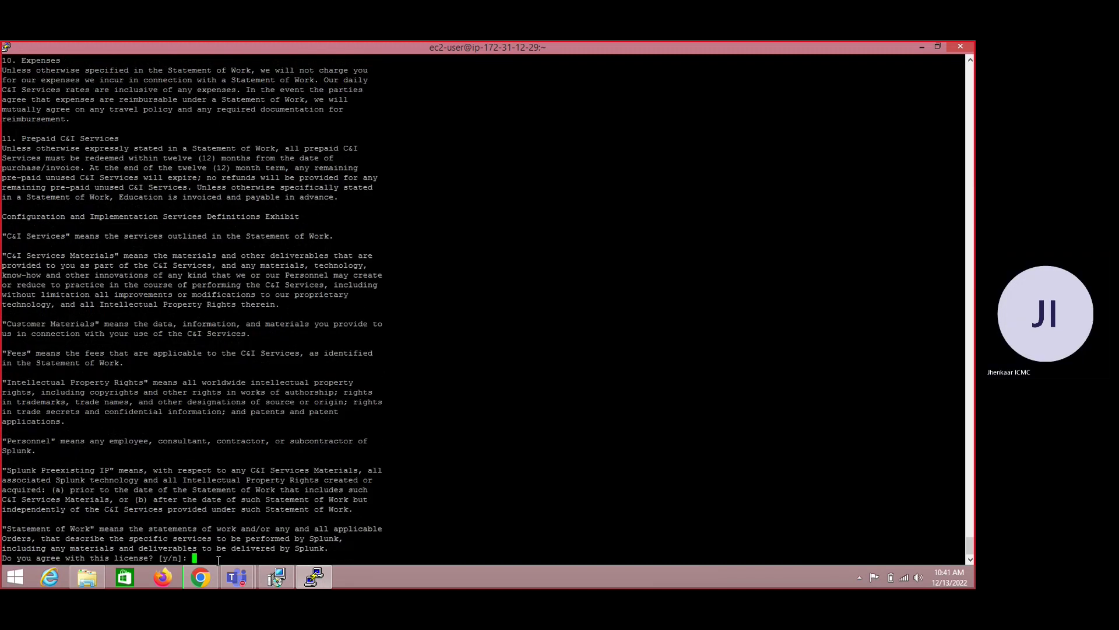
{"action": "type", "text": "y"}
{"action": "key", "text": "Return"}
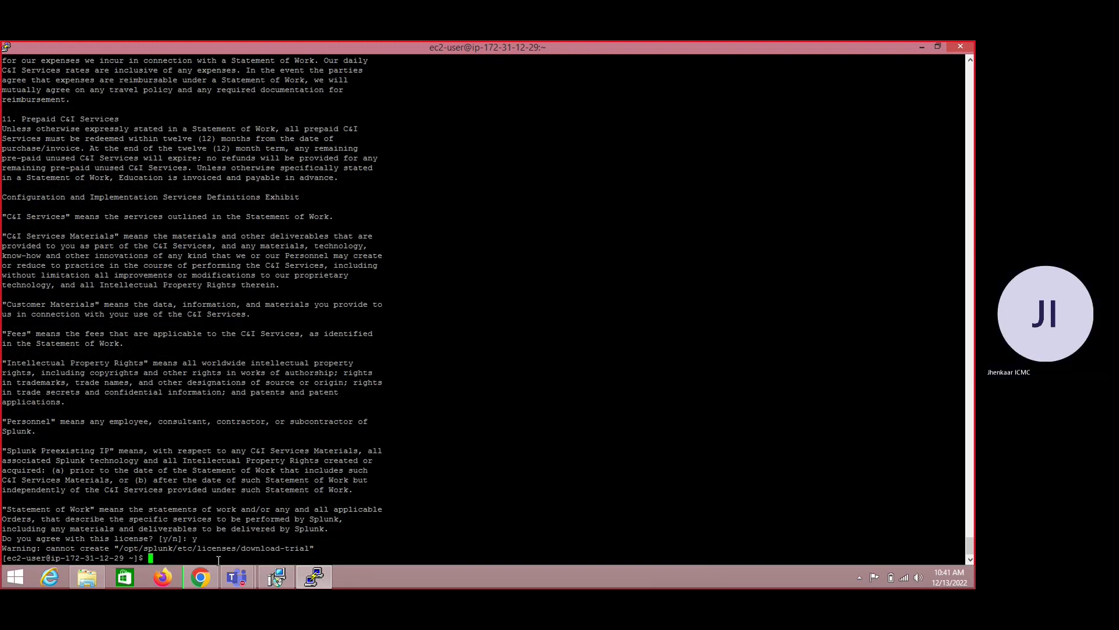
{"action": "right_click", "coordinate": [218, 561]}
{"action": "key", "text": "ctrl+Left"}
{"action": "key", "text": "ctrl+Left"}
{"action": "key", "text": "ctrl+Left"}
{"action": "key", "text": "ctrl+Left"}
{"action": "key", "text": "ctrl+Left"}
{"action": "key", "text": "ctrl+Left"}
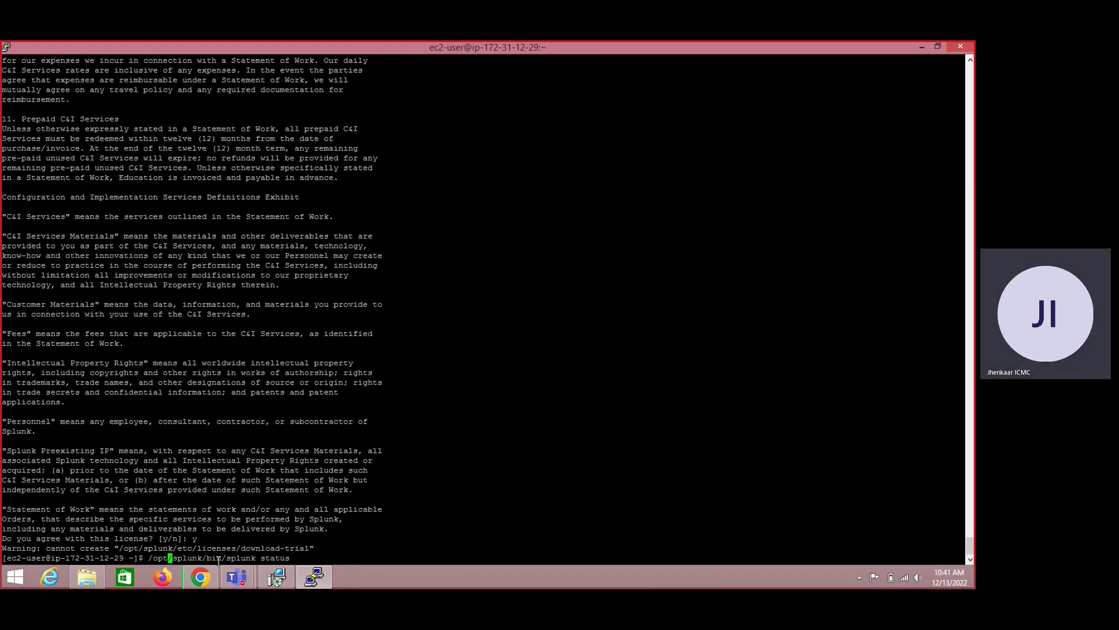
- Rerun the splunk status command with sudo and accept the Splunk licence again with y
{"action": "type", "text": "sudo"}
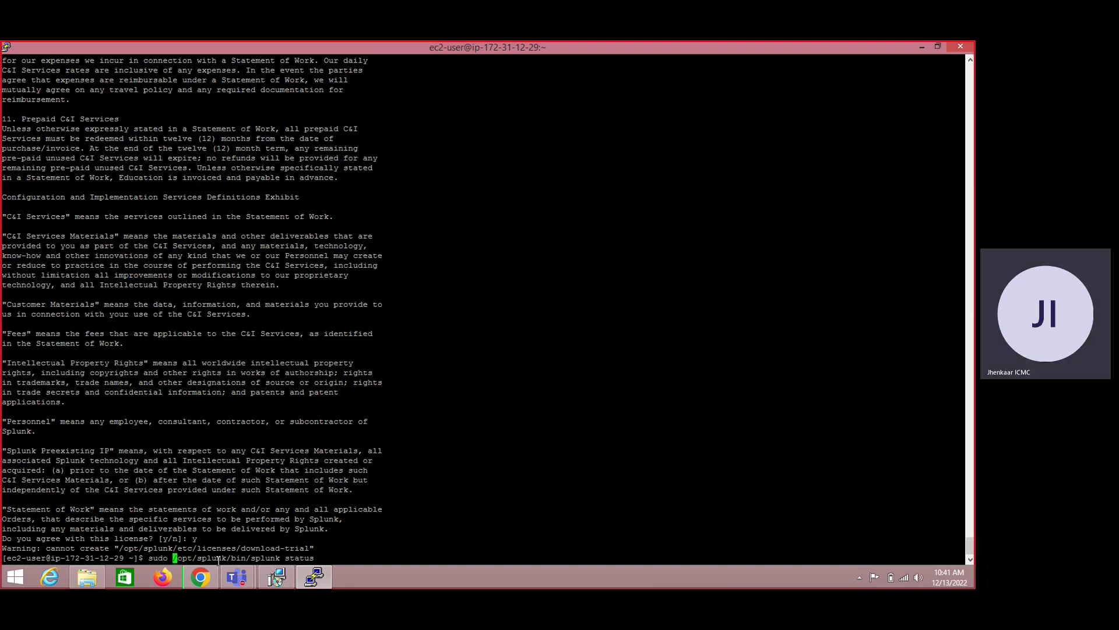
{"action": "key", "text": "Return"}
{"action": "key", "text": "space"}
{"action": "key", "text": "space"}
{"action": "key", "text": "space"}
{"action": "key", "text": "space"}
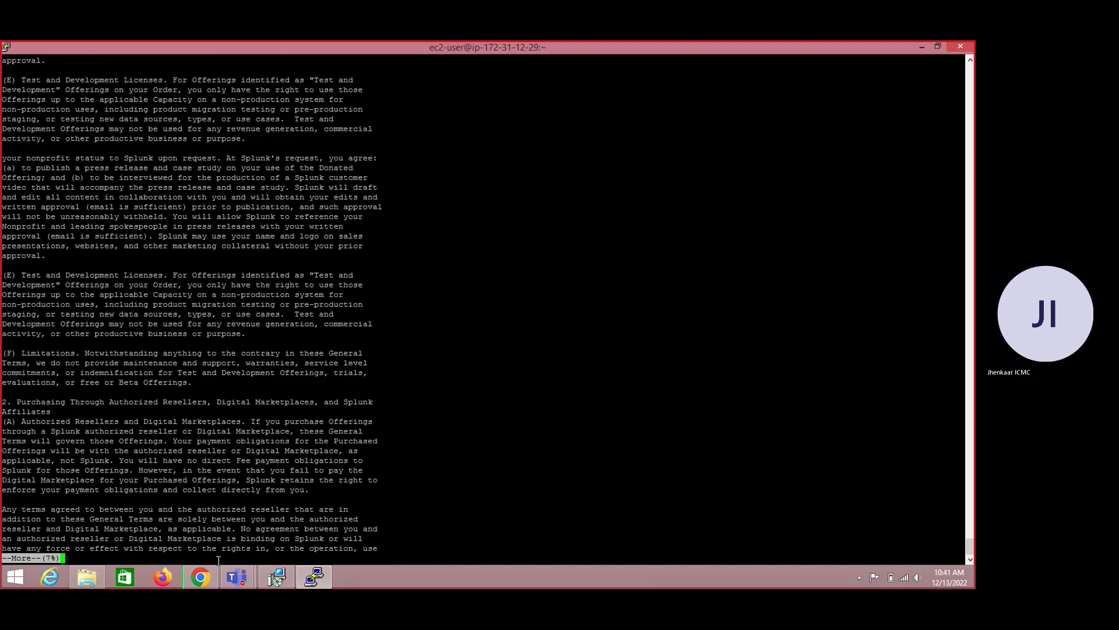
{"action": "key", "text": "space"}
{"action": "key", "text": "space"}
{"action": "key", "text": "space"}
{"action": "key", "text": "space"}
{"action": "key", "text": "space"}
{"action": "key", "text": "space"}
{"action": "key", "text": "space"}
{"action": "key", "text": "space"}
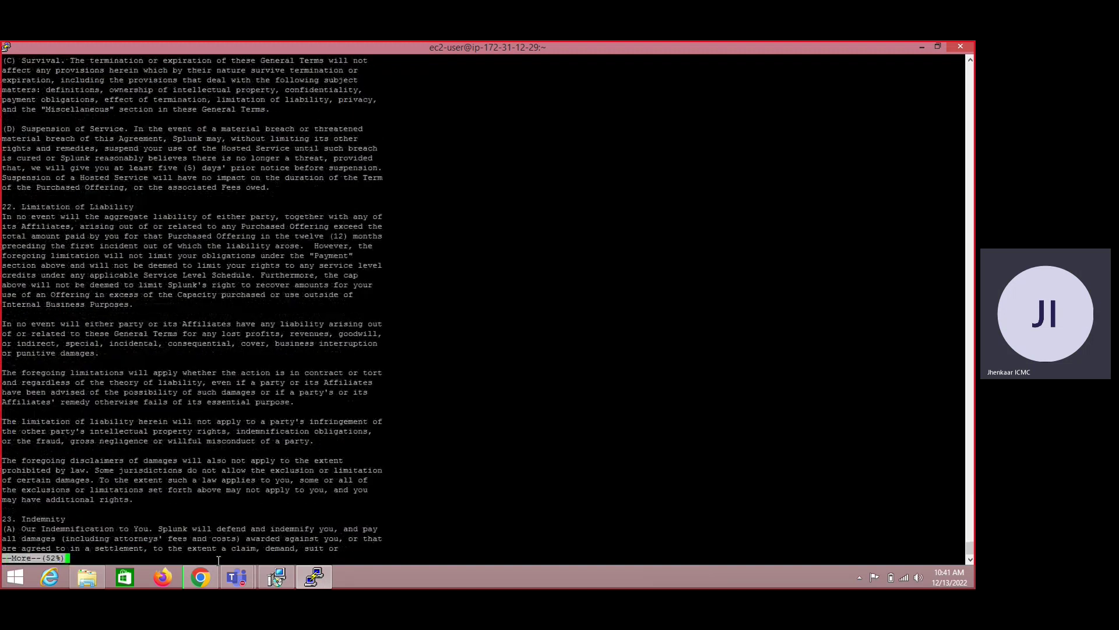
{"action": "key", "text": "space"}
{"action": "key", "text": "space"}
{"action": "key", "text": "space"}
{"action": "key", "text": "space"}
{"action": "key", "text": "space"}
{"action": "key", "text": "space"}
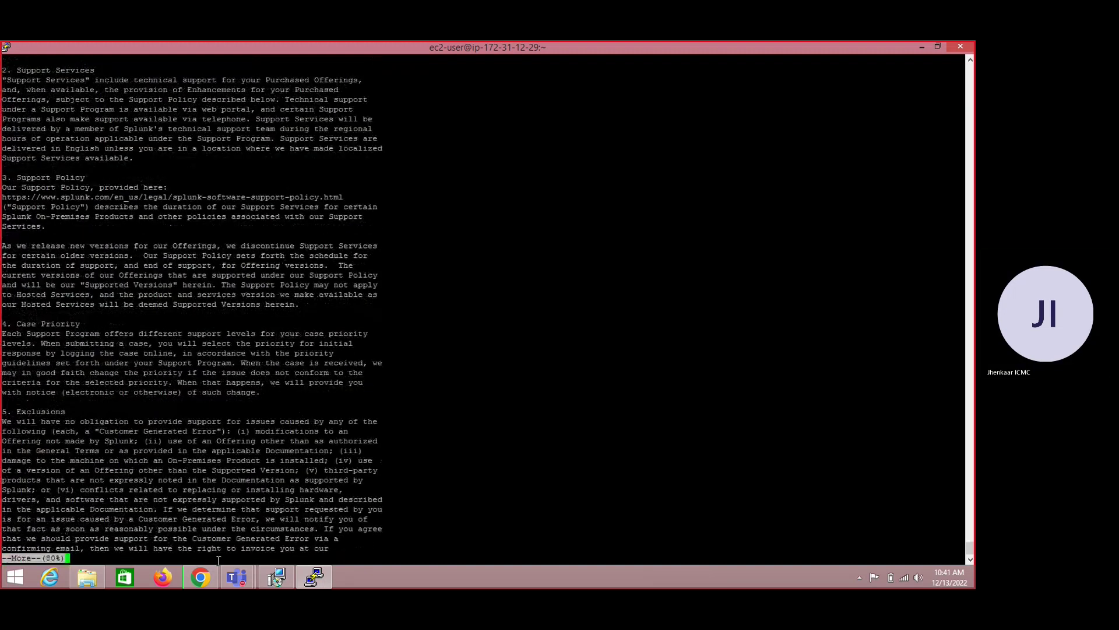
{"action": "key", "text": "space"}
{"action": "key", "text": "space"}
{"action": "key", "text": "space"}
{"action": "key", "text": "space"}
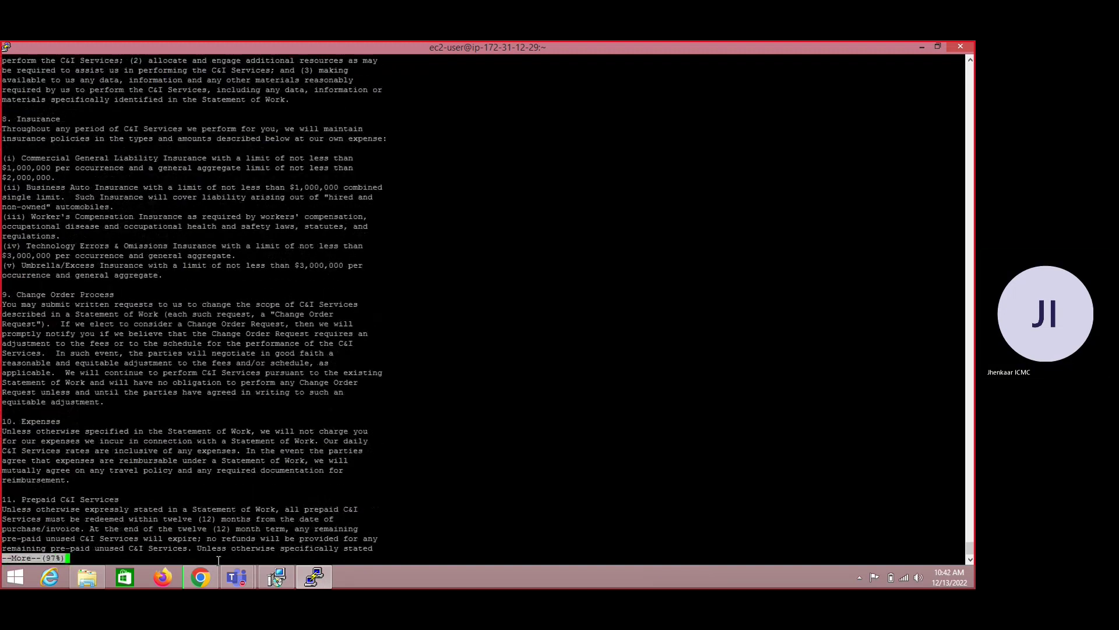
{"action": "key", "text": "space"}
{"action": "type", "text": "y"}
{"action": "key", "text": "Return"}
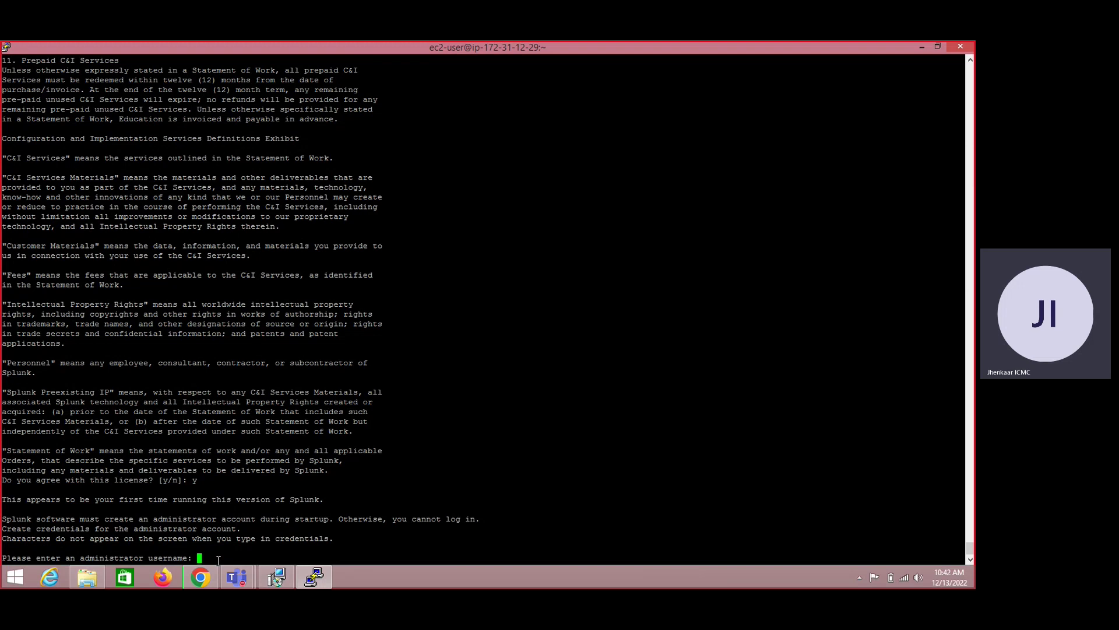
- Create the Splunk administrator with username admin and a confirmed new password
{"action": "type", "text": "admin"}
{"action": "key", "text": "Return"}
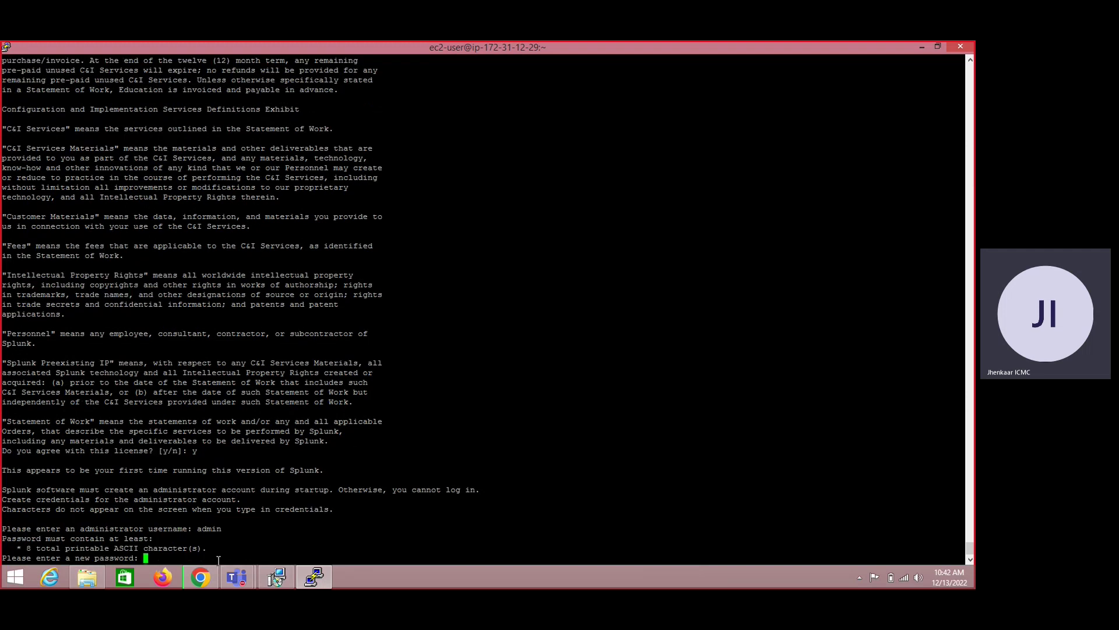
{"action": "key", "text": "Return"}
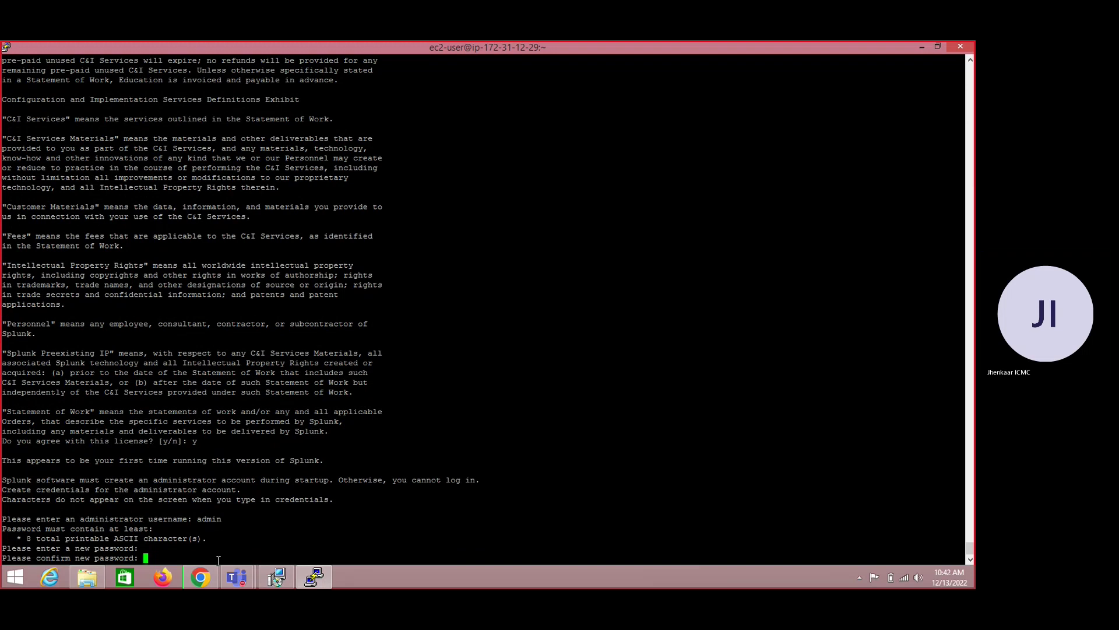
{"action": "key", "text": "Return"}
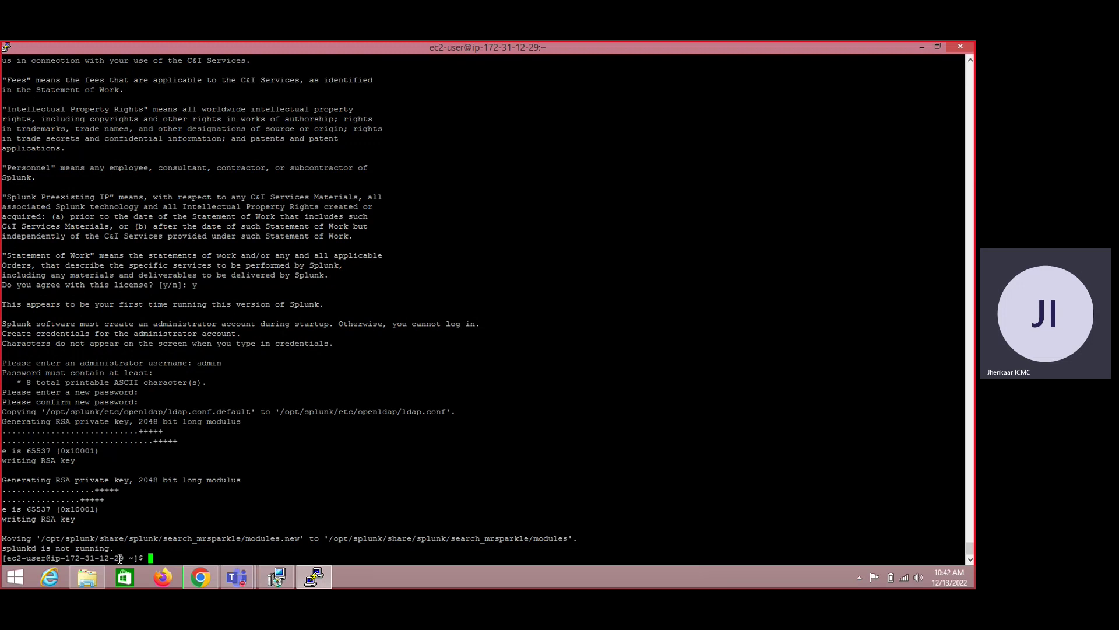
- Rerun sudo /opt/splunk/bin/splunk status, which again reports splunkd is not running
{"action": "left_click_drag", "start_coordinate": [114, 548], "coordinate": [11, 551]}
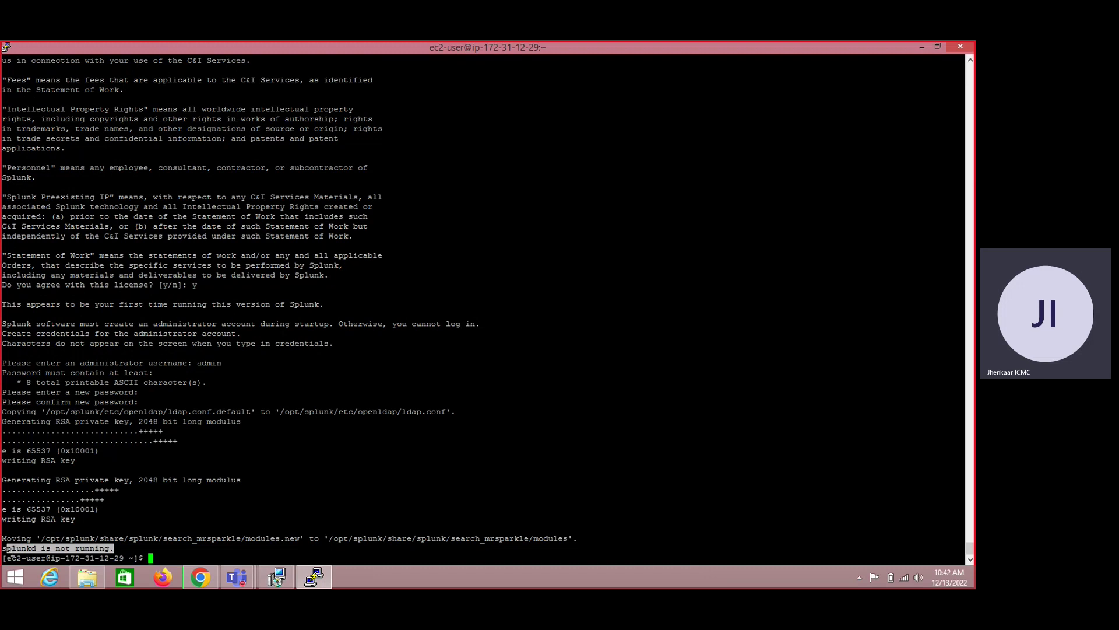
{"action": "left_click", "coordinate": [164, 560]}
{"action": "right_click", "coordinate": [164, 560]}
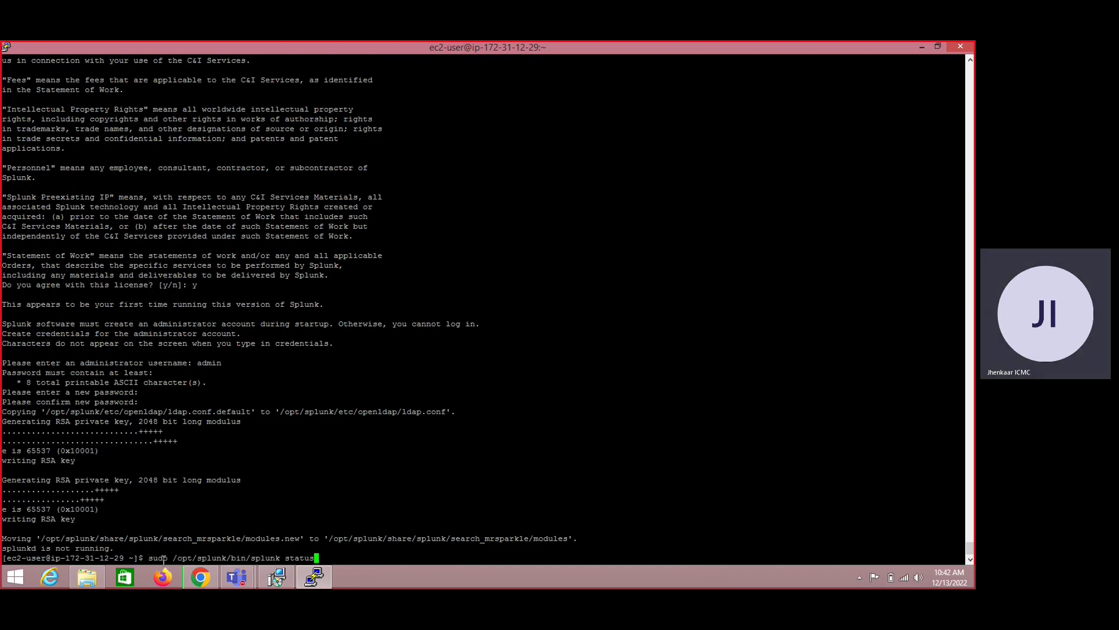
{"action": "key", "text": "Return"}
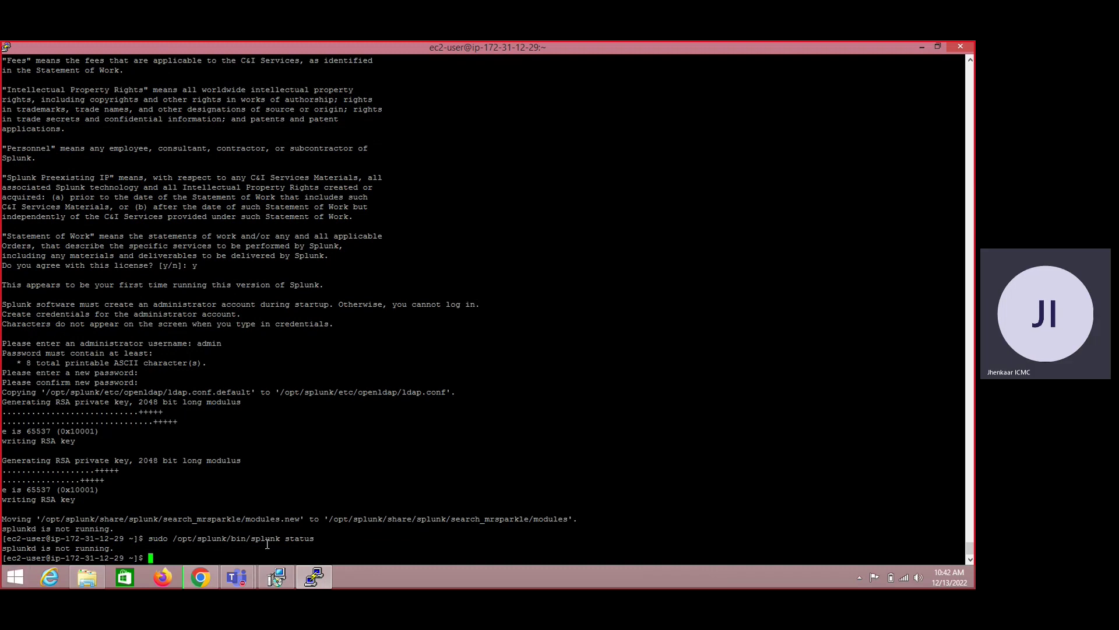
- Edit the recalled status command into sudo /opt/splunk/bin/splunk start
{"action": "double_click", "coordinate": [305, 539]}
{"action": "left_click", "coordinate": [208, 560]}
{"action": "key", "text": "Up"}
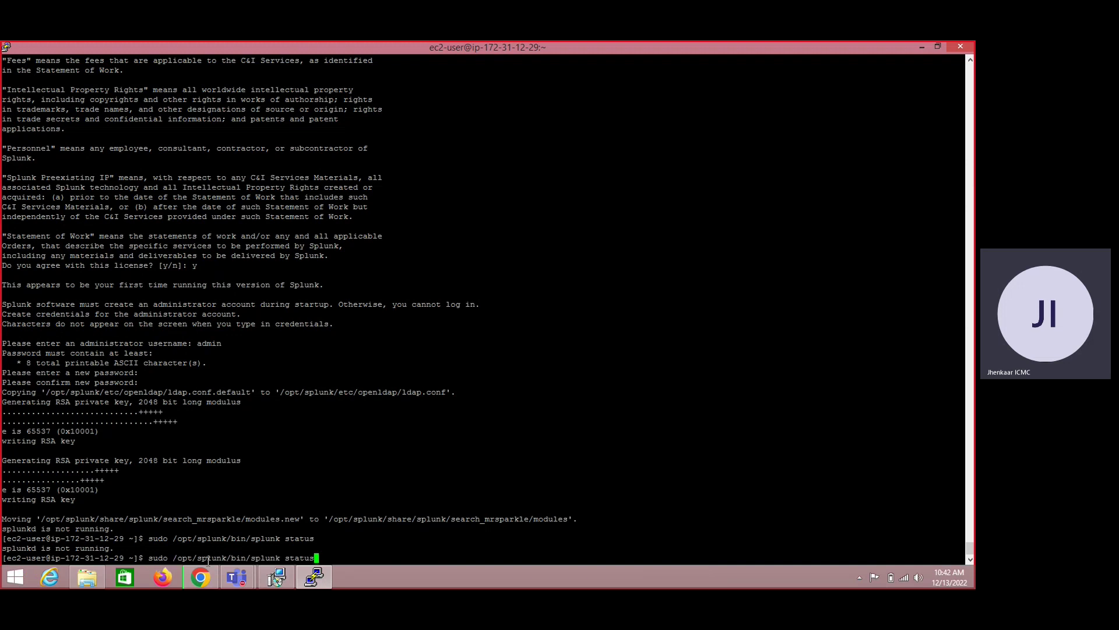
{"action": "key", "text": "BackSpace"}
{"action": "key", "text": "BackSpace"}
{"action": "key", "text": "BackSpace"}
{"action": "type", "text": "rt"}
- Start Splunk, then rerun the status check to confirm splunkd and its helpers are running
{"action": "key", "text": "Return"}
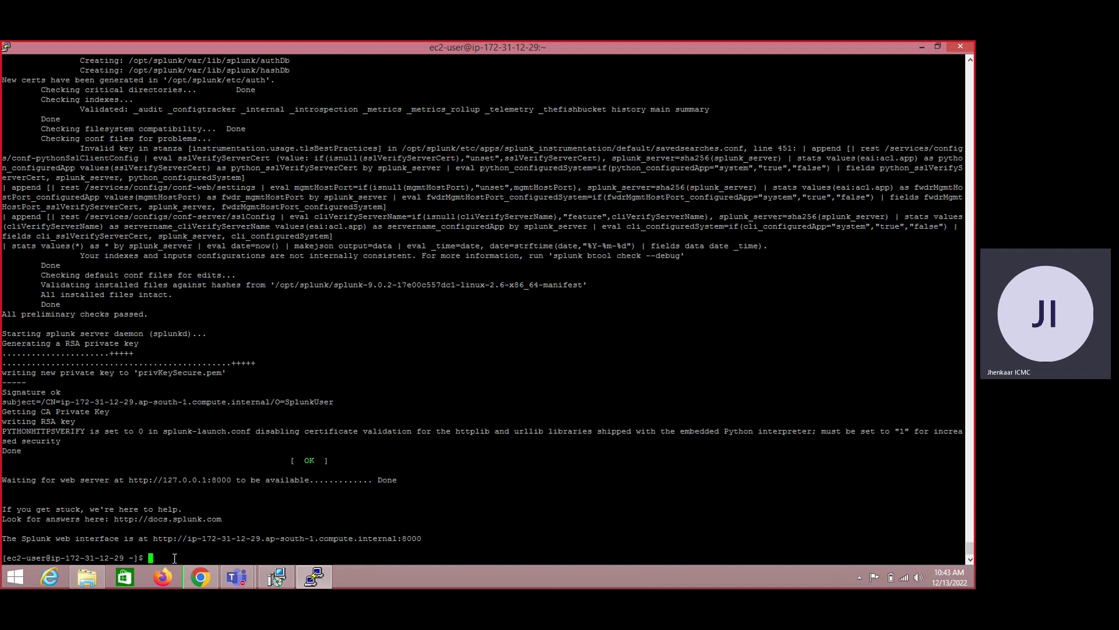
{"action": "key", "text": "Up"}
{"action": "key", "text": "BackSpace"}
{"action": "key", "text": "BackSpace"}
{"action": "type", "text": "tus"}
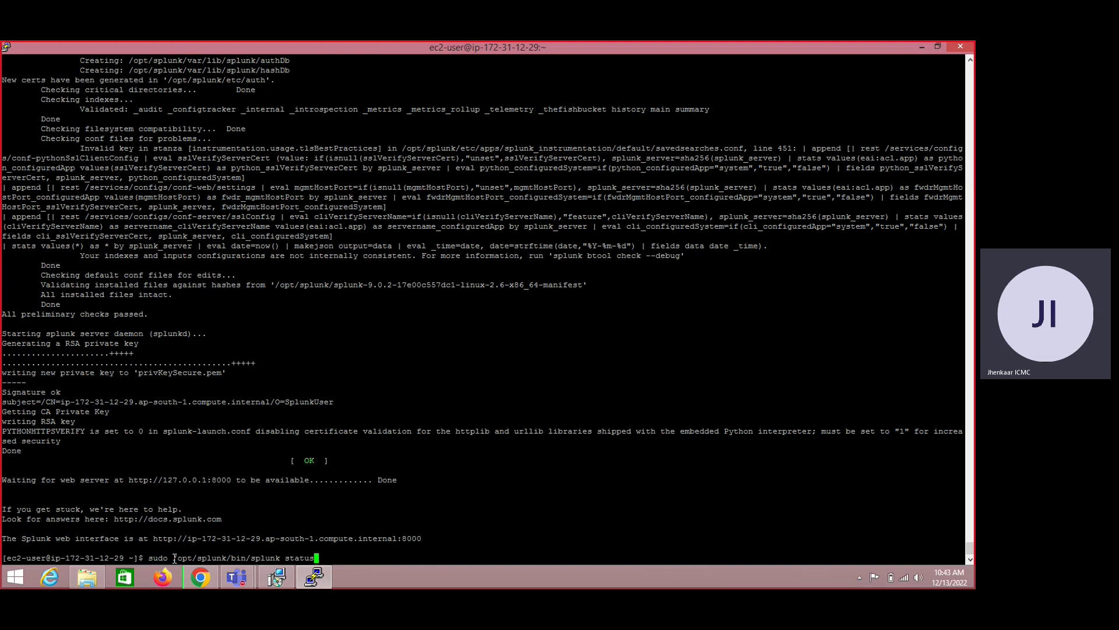
{"action": "key", "text": "Return"}
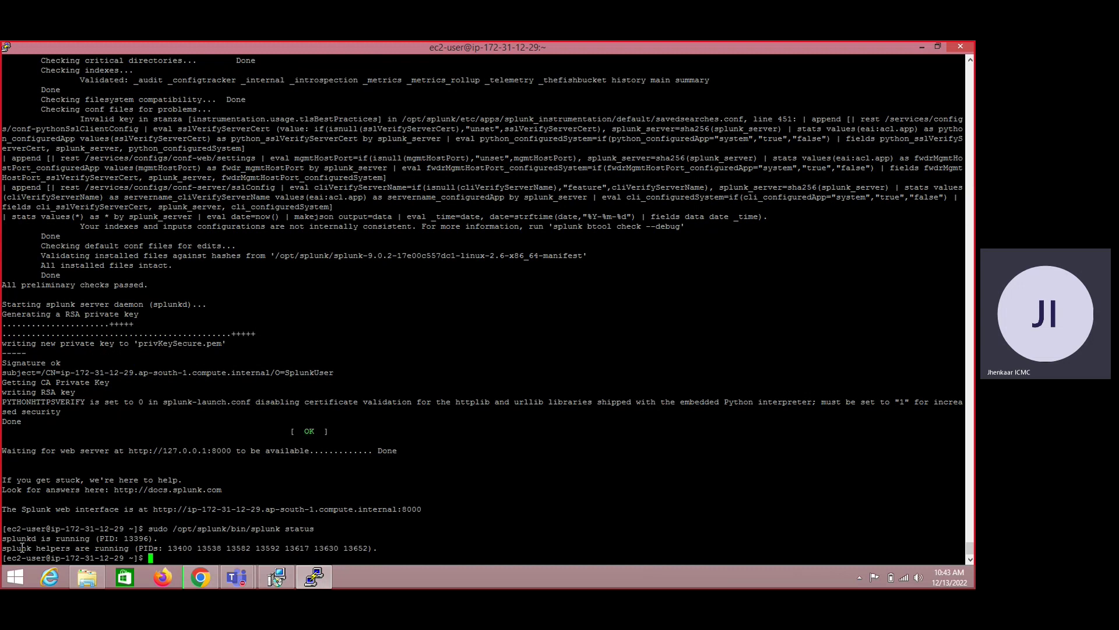
- Copy the web interface port 8000 from the Splunk startup output
{"action": "left_click_drag", "start_coordinate": [20, 548], "coordinate": [172, 553]}
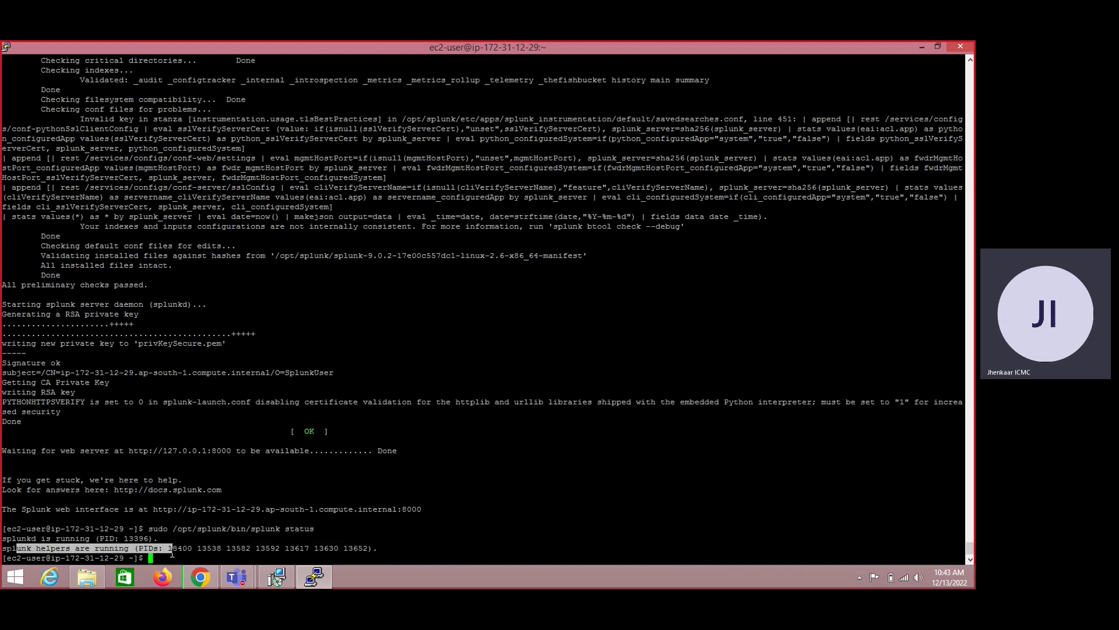
{"action": "left_click", "coordinate": [172, 552]}
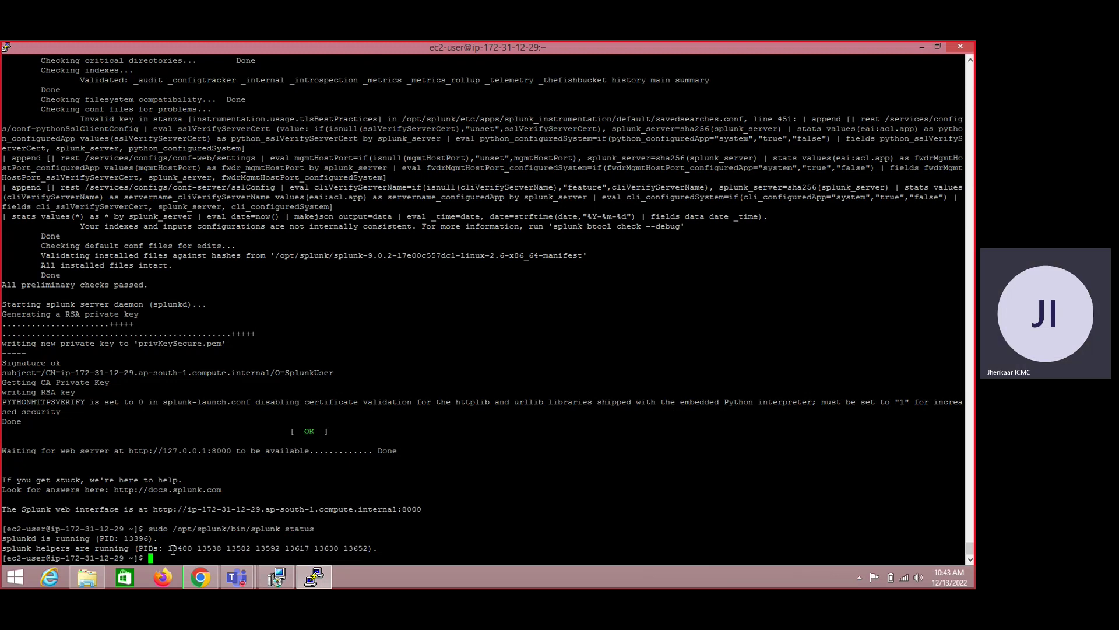
{"action": "double_click", "coordinate": [420, 509]}
{"action": "key", "text": "alt+Tab"}
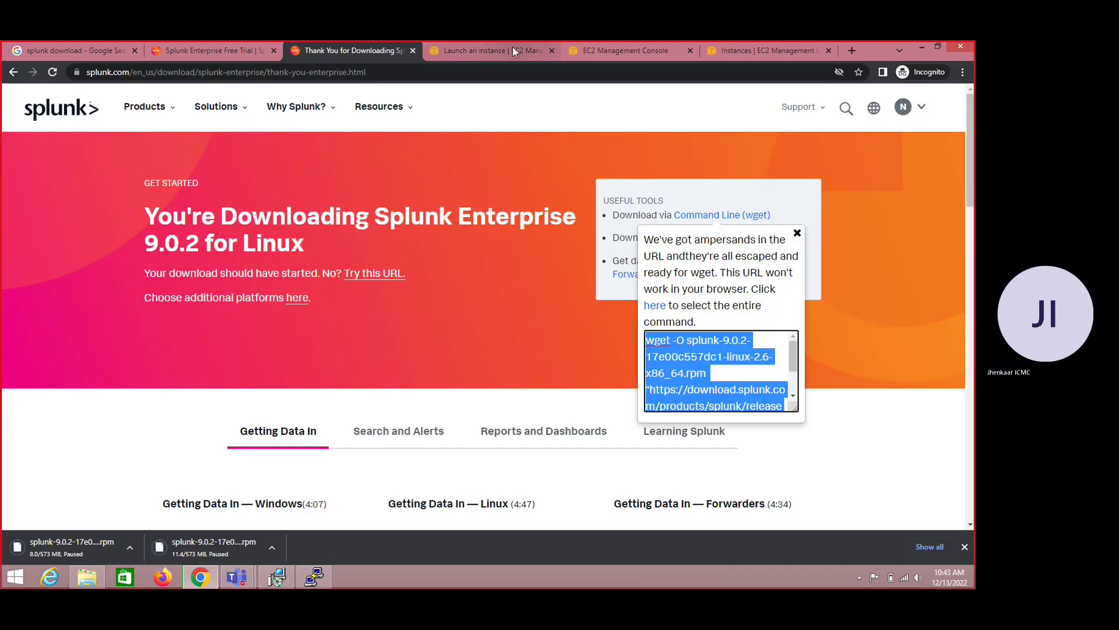
- Copy the Splunk-Server instance's public IPv4 address 65.1.3.215 from the EC2 console
{"action": "left_click", "coordinate": [512, 50]}
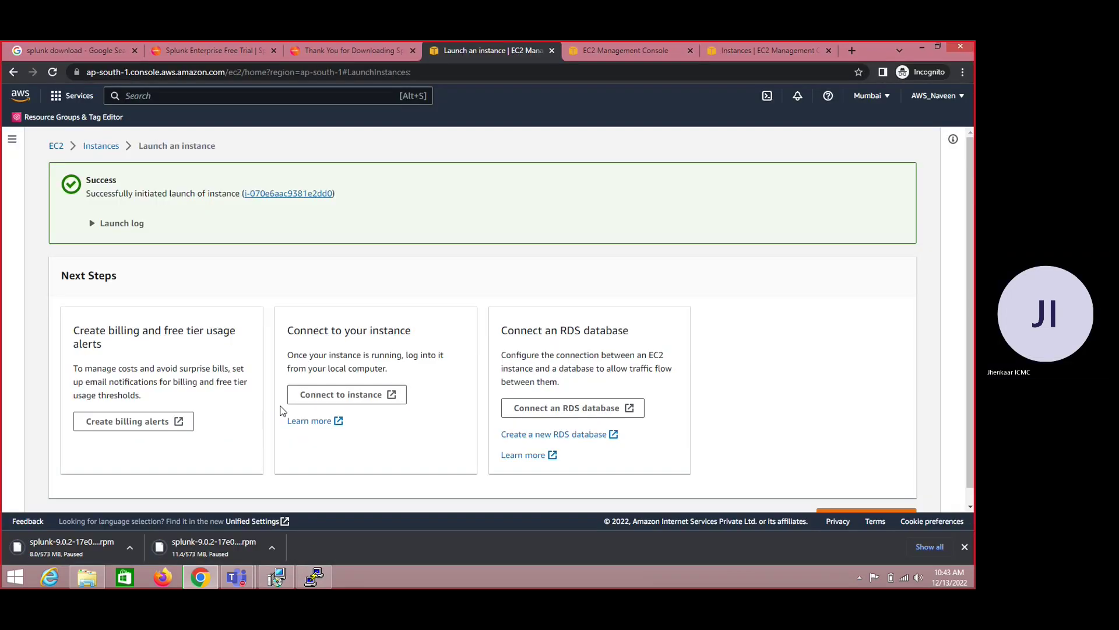
{"action": "left_click", "coordinate": [292, 193]}
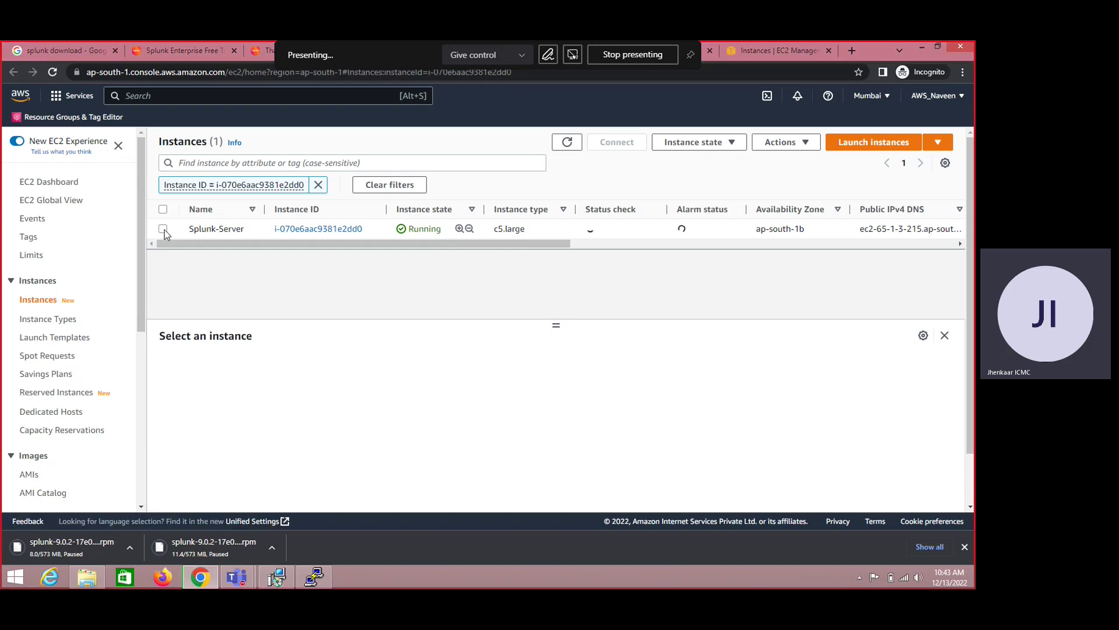
{"action": "left_click", "coordinate": [164, 229]}
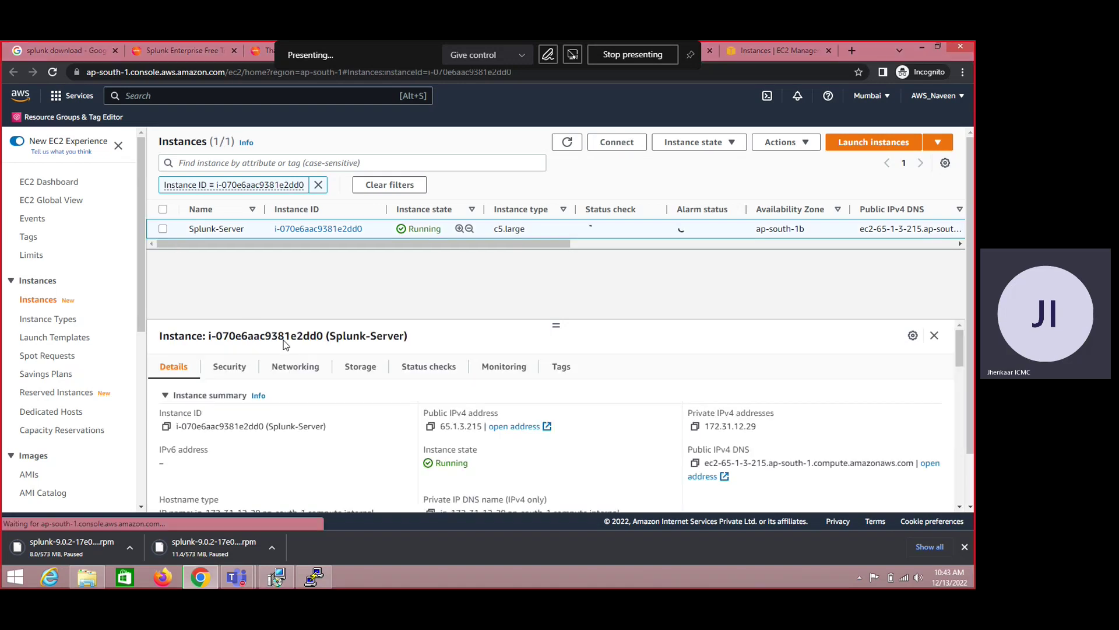
{"action": "left_click", "coordinate": [430, 427]}
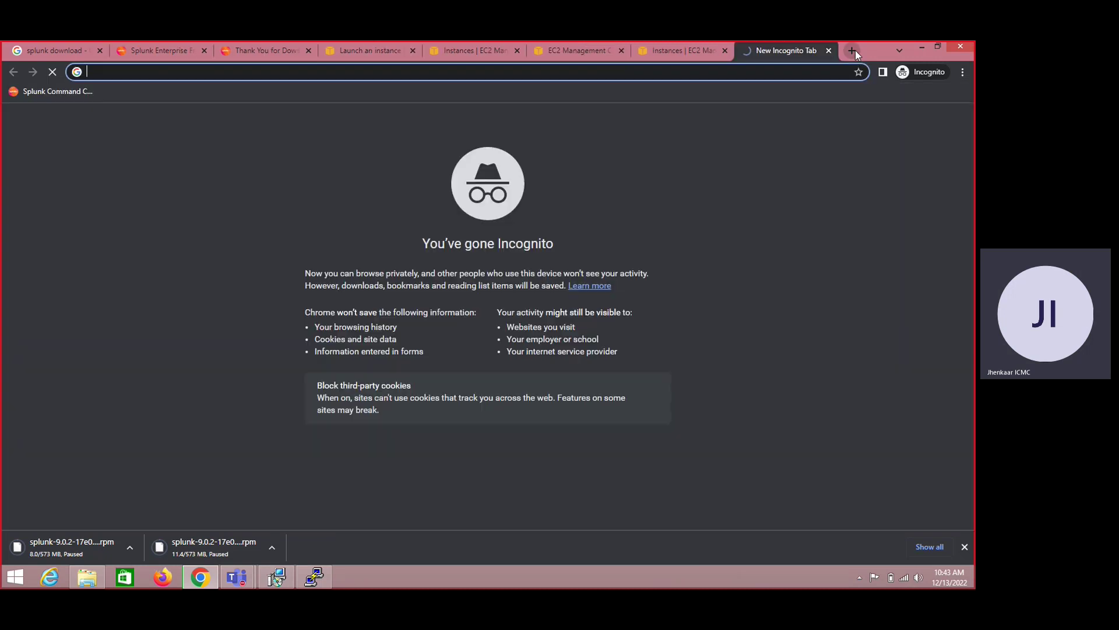
{"action": "left_click", "coordinate": [855, 50]}
- Browse to the Splunk login page at 65.1.3.215:8000
{"action": "key", "text": "ctrl+v"}
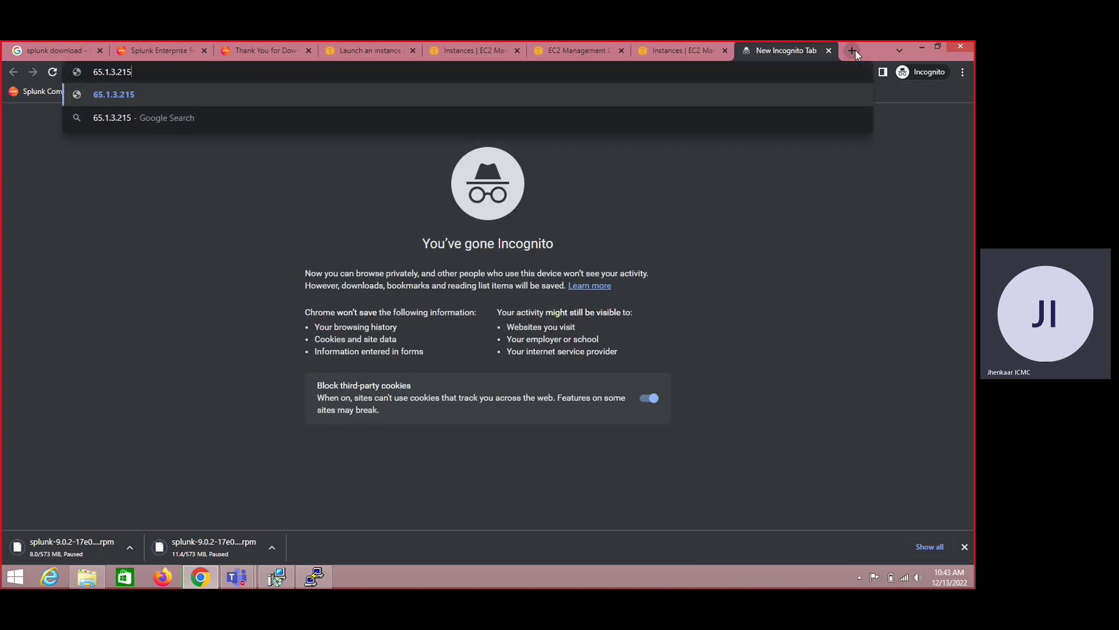
{"action": "key", "text": "Return"}
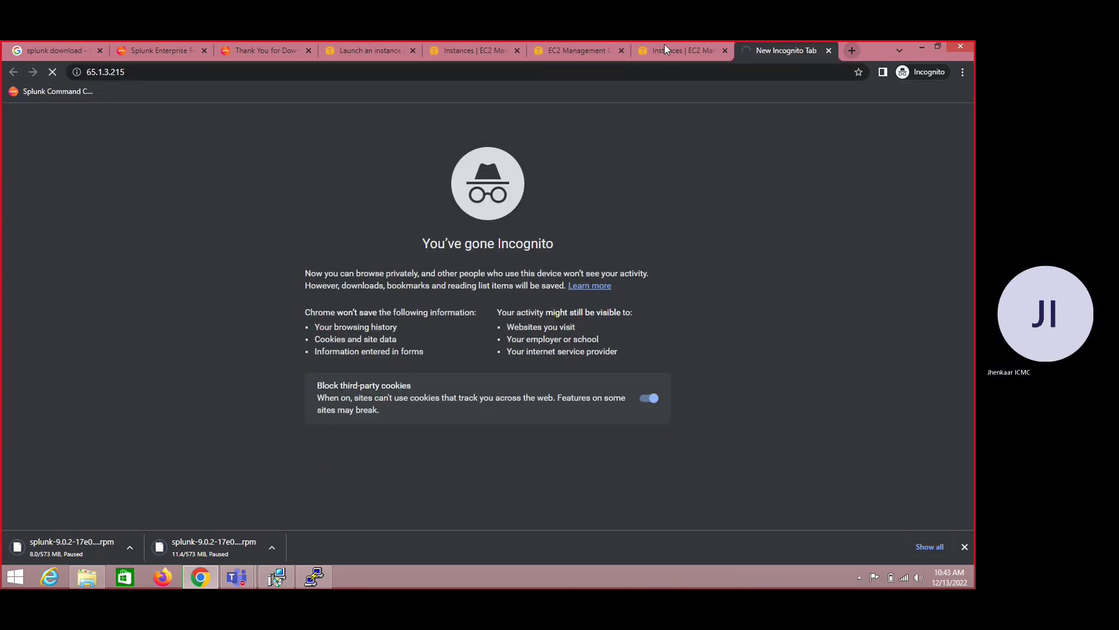
{"action": "left_click", "coordinate": [597, 69]}
{"action": "left_click", "coordinate": [598, 69]}
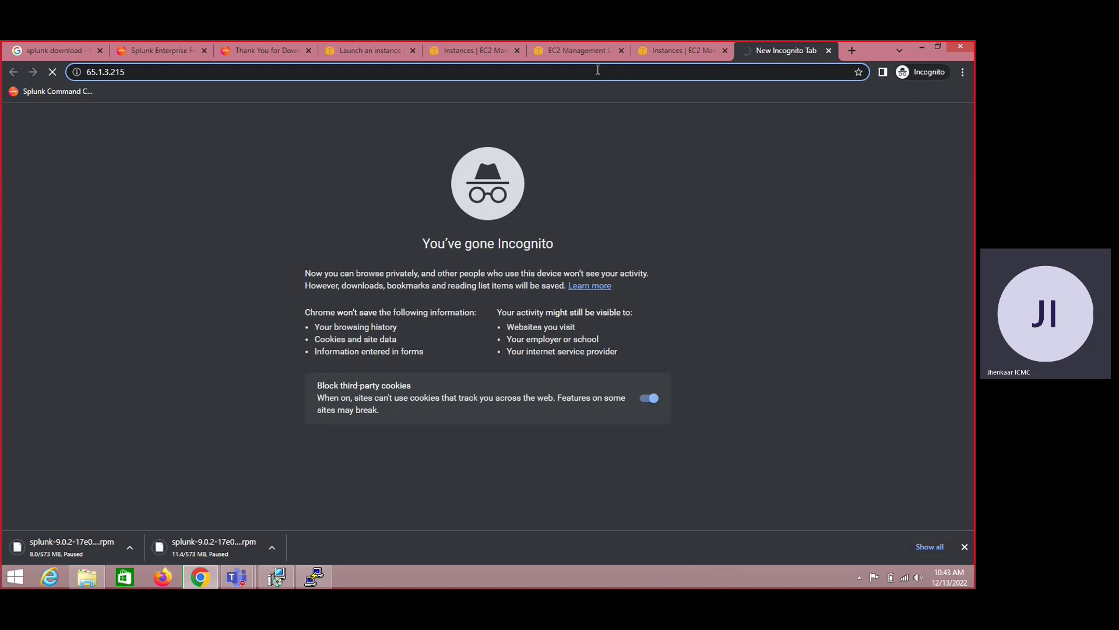
{"action": "type", "text": ":8000"}
{"action": "key", "text": "Return"}
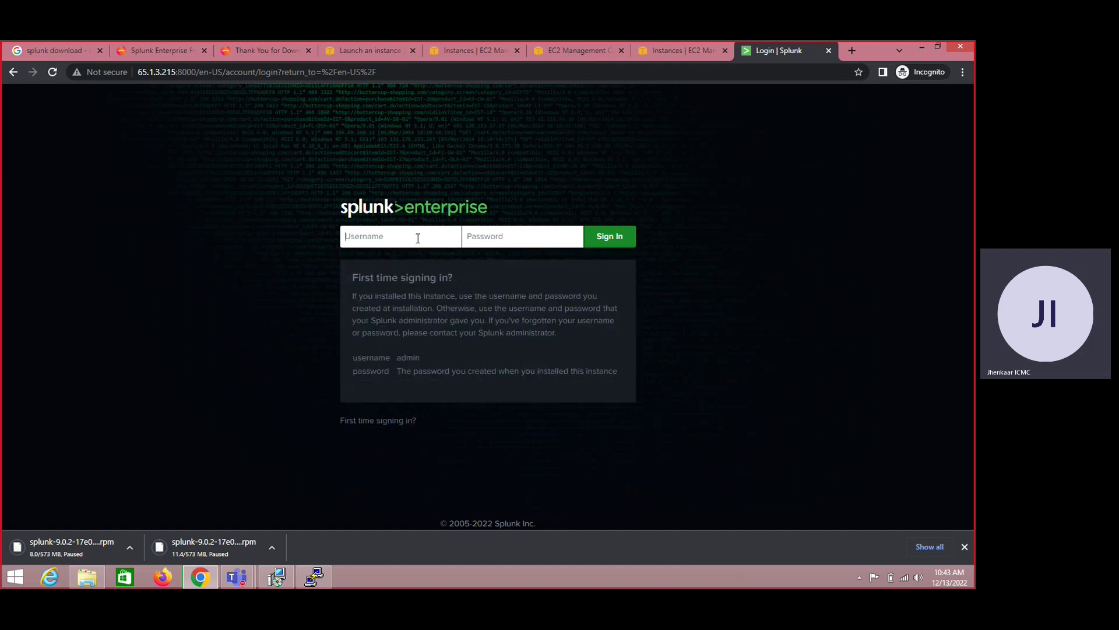
- Sign in to Splunk Web as admin and dismiss the product usage data notice
{"action": "type", "text": "admin"}
{"action": "key", "text": "Tab"}
{"action": "type", "text": "***"}
{"action": "key", "text": "Return"}
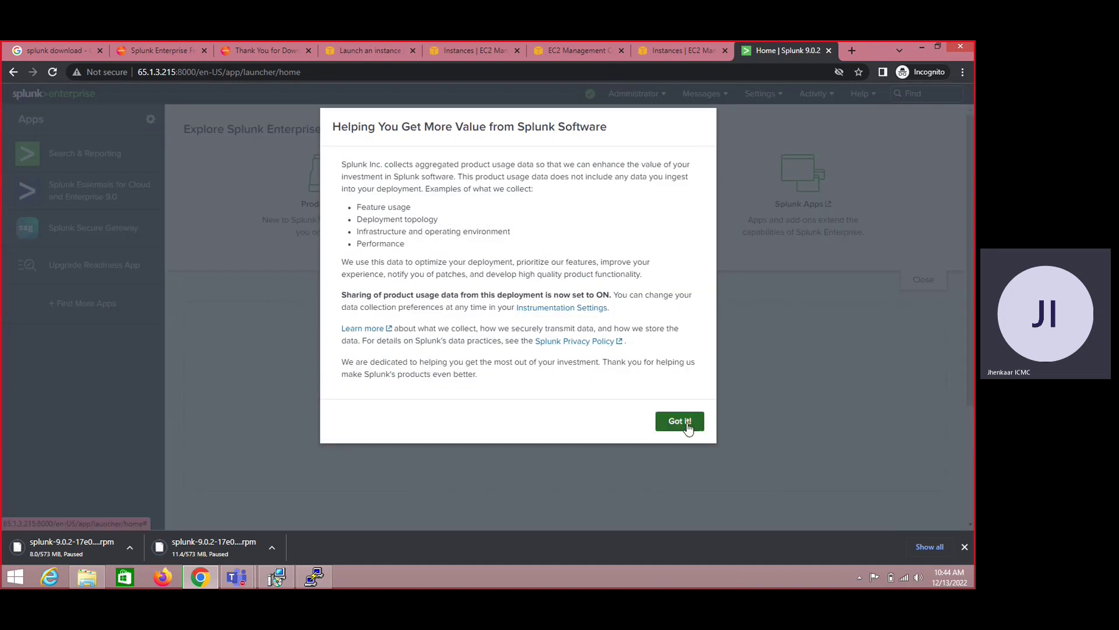
{"action": "left_click", "coordinate": [683, 424]}
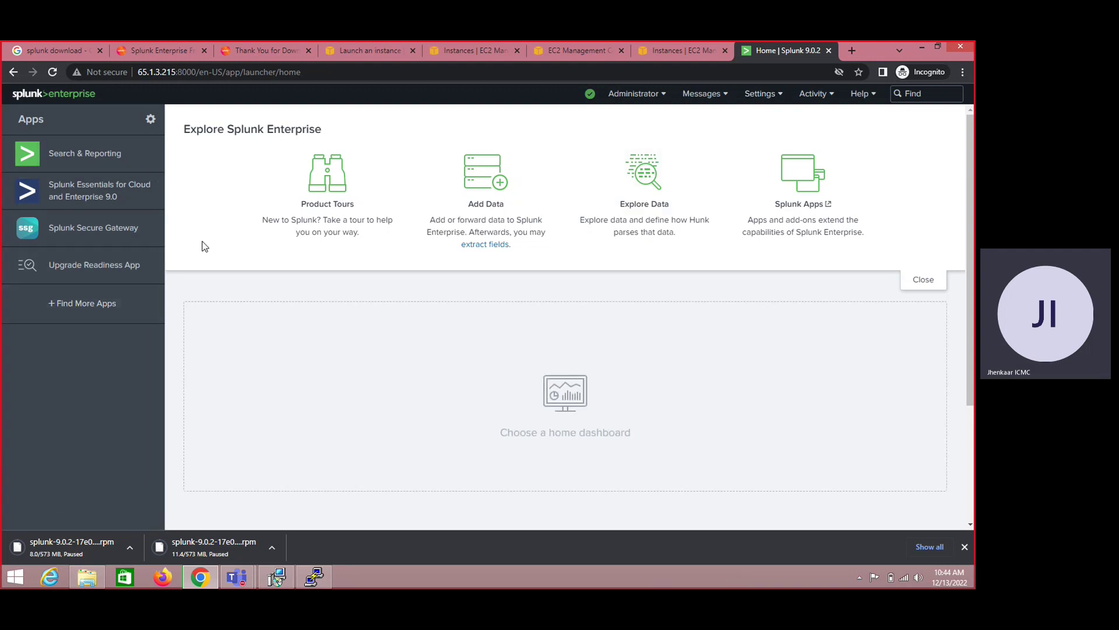
- Close the downloads bar and Settings menu, then return to the 'splunk download' Google results
{"action": "left_click", "coordinate": [965, 547]}
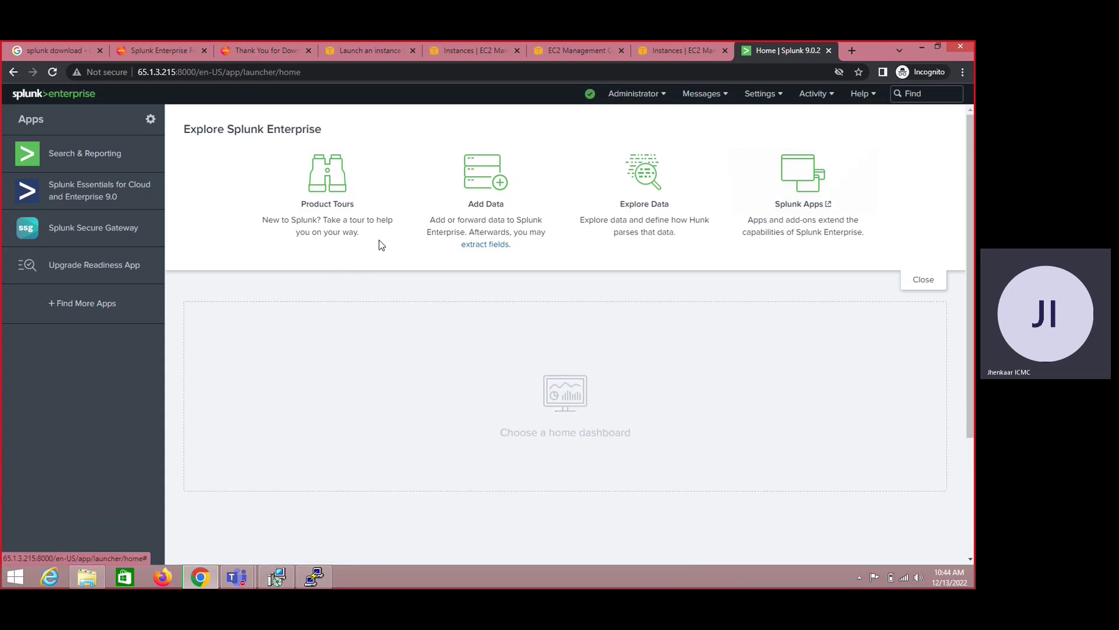
{"action": "left_click", "coordinate": [761, 94]}
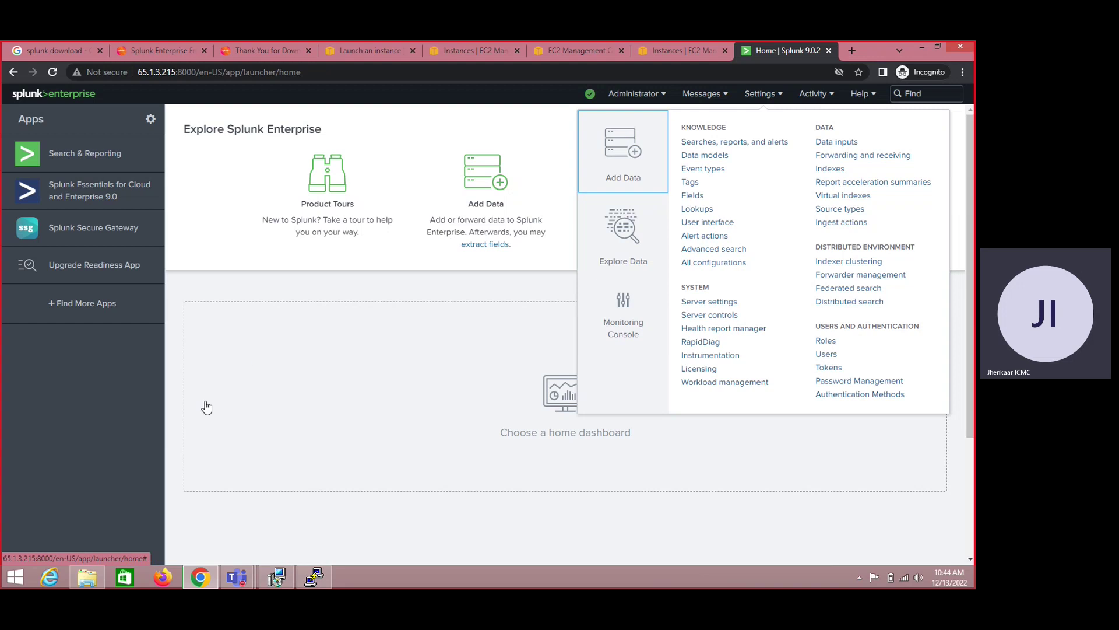
{"action": "left_click", "coordinate": [222, 523]}
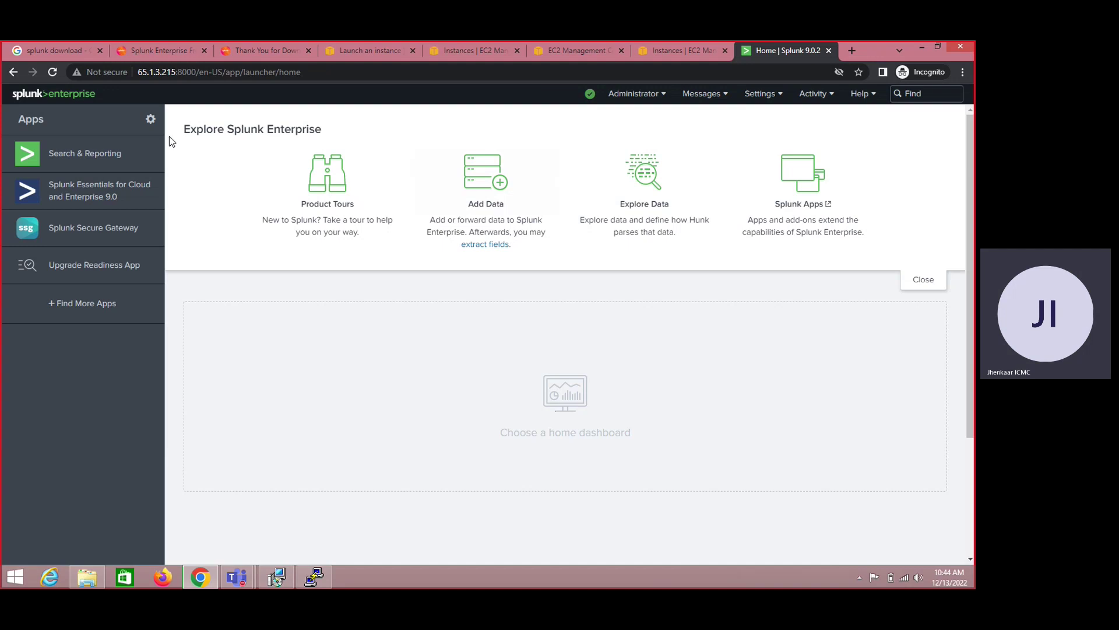
{"action": "left_click", "coordinate": [54, 49]}
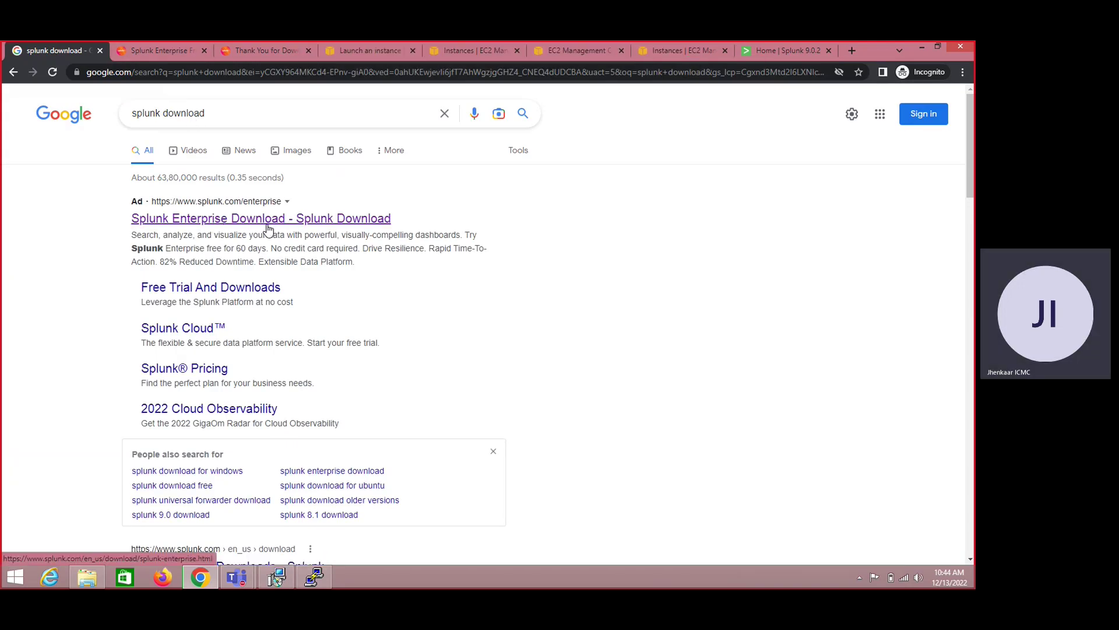
- Review the Splunk Enterprise download form and thank-you page, then go back to Previous Releases
{"action": "left_click", "coordinate": [166, 45]}
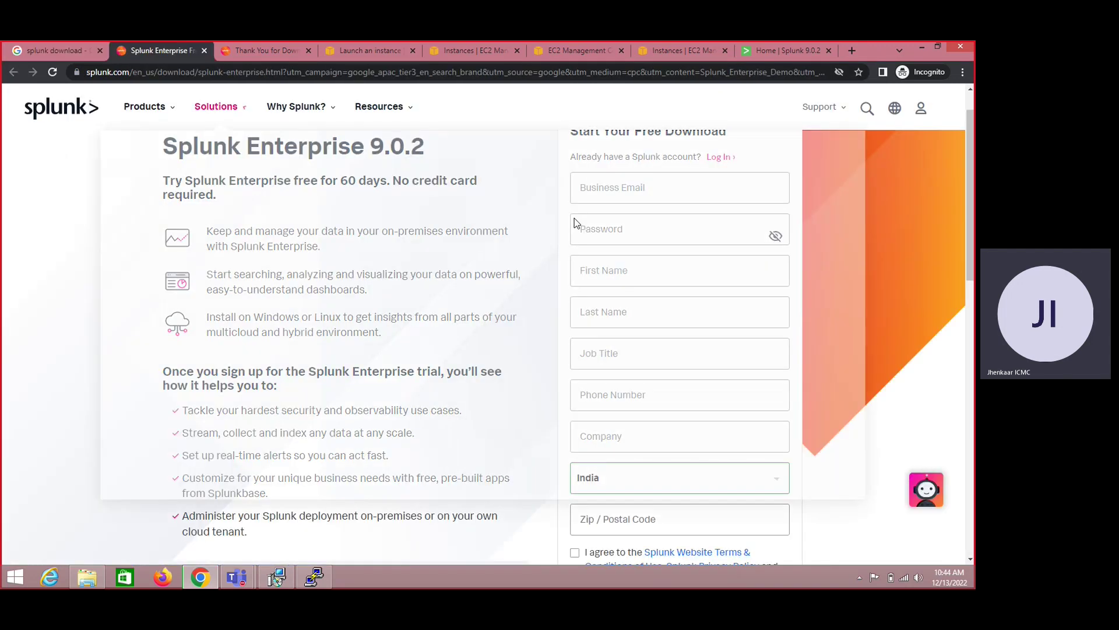
{"action": "scroll", "coordinate": [972, 260], "scroll_direction": "down", "scroll_amount": 7}
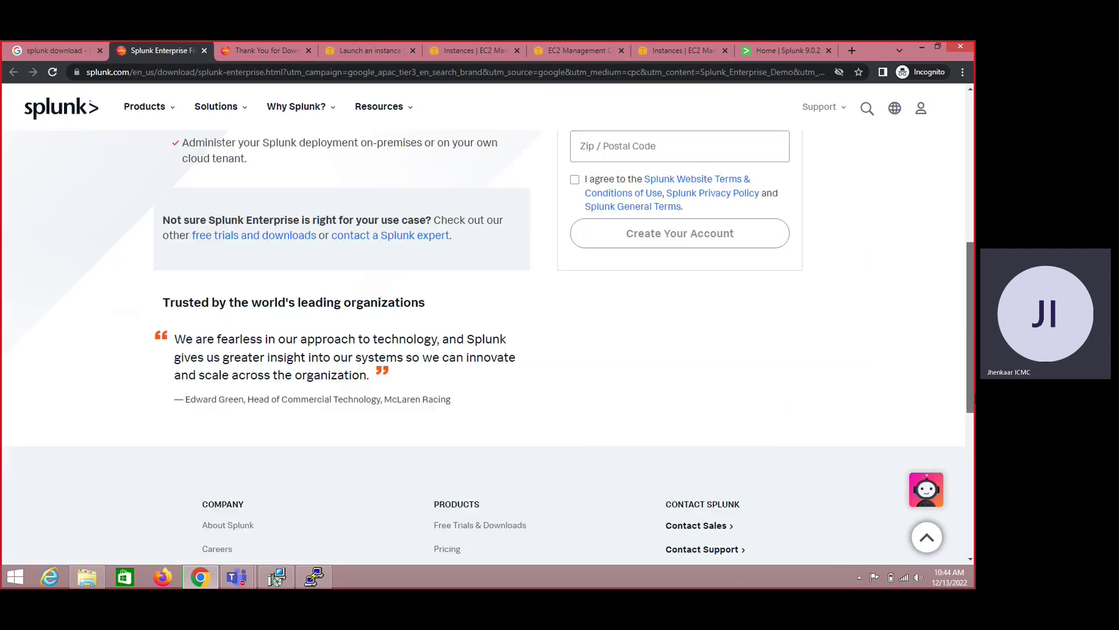
{"action": "scroll", "coordinate": [972, 257], "scroll_direction": "up", "scroll_amount": 7}
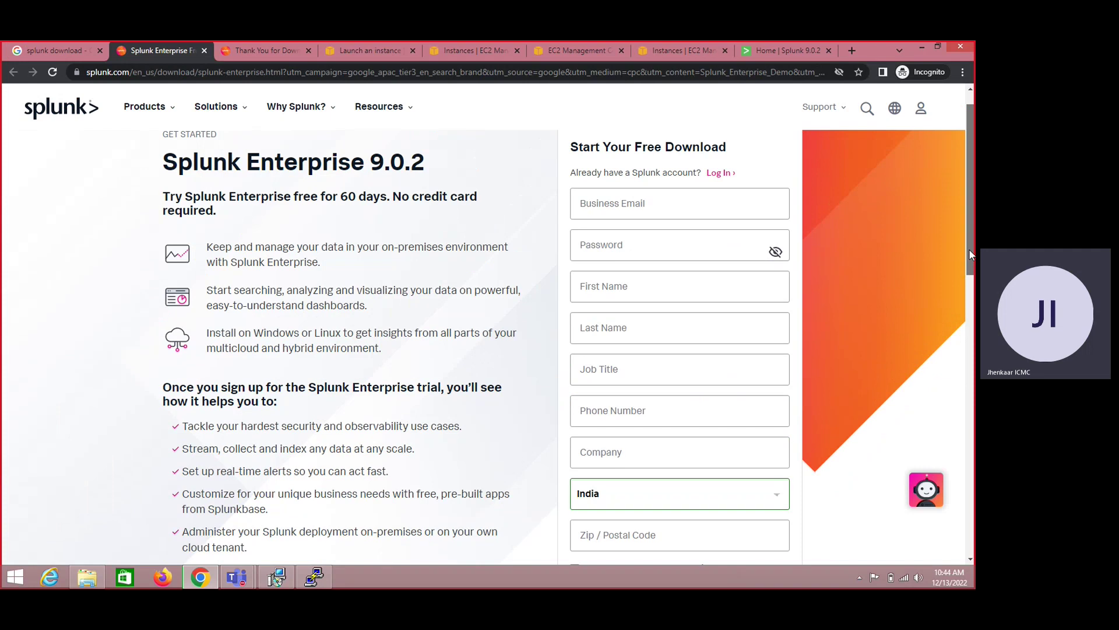
{"action": "scroll", "coordinate": [970, 250], "scroll_direction": "down", "scroll_amount": 5}
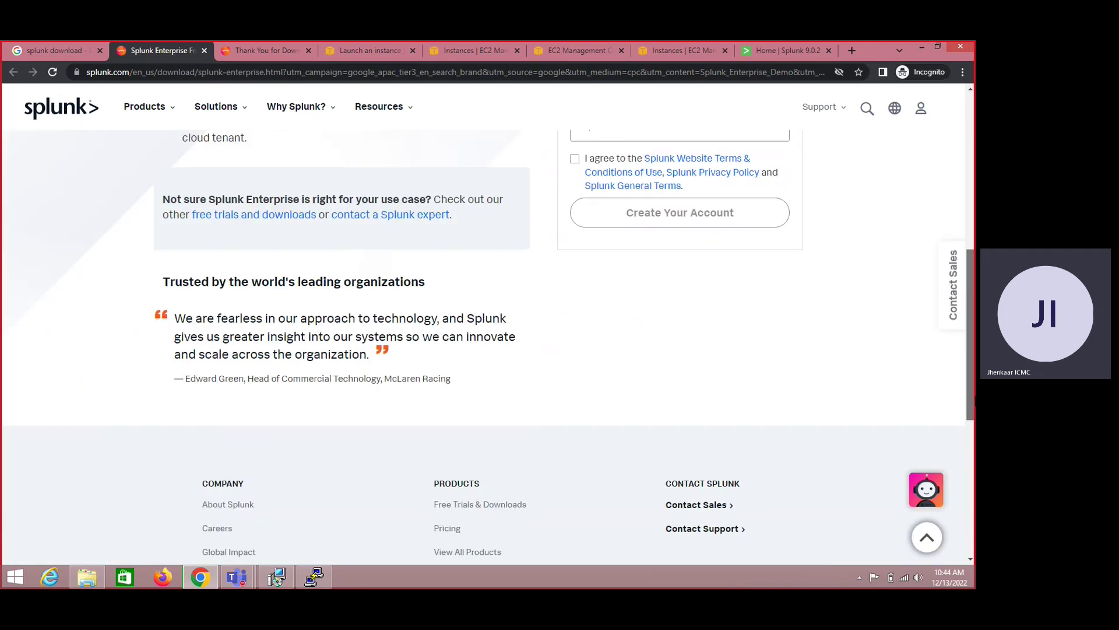
{"action": "scroll", "coordinate": [970, 250], "scroll_direction": "up", "scroll_amount": 10}
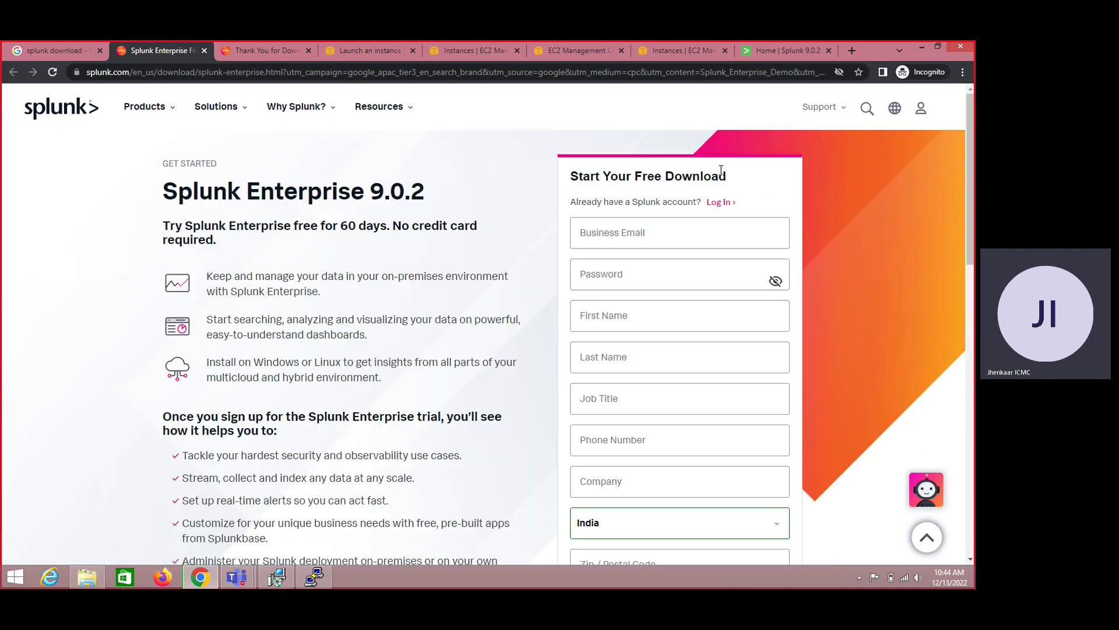
{"action": "left_click", "coordinate": [242, 48]}
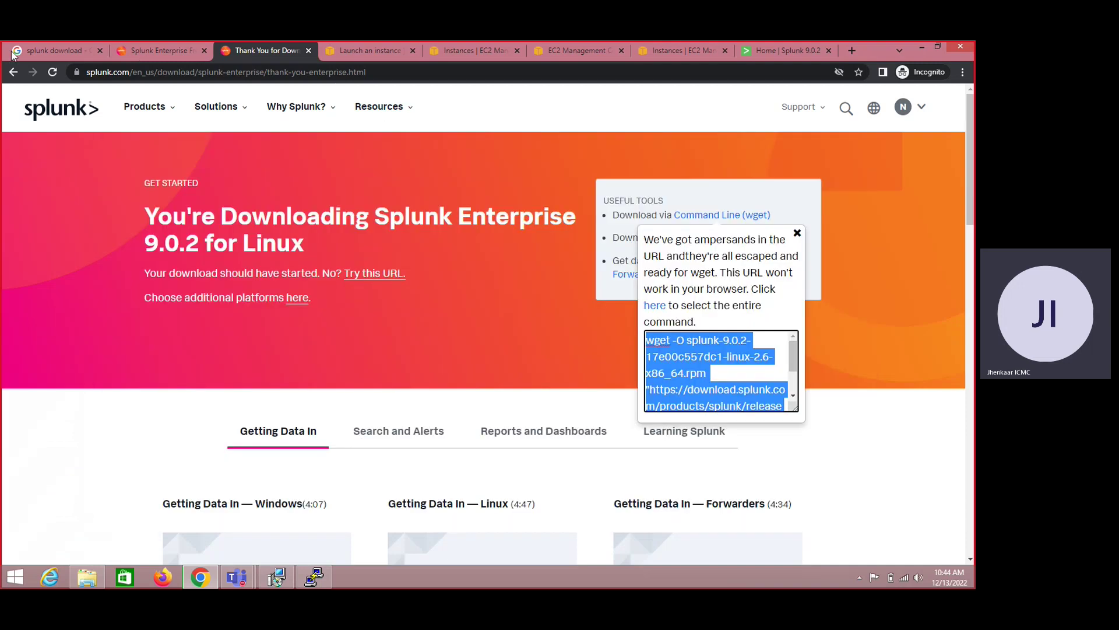
{"action": "left_click", "coordinate": [13, 73]}
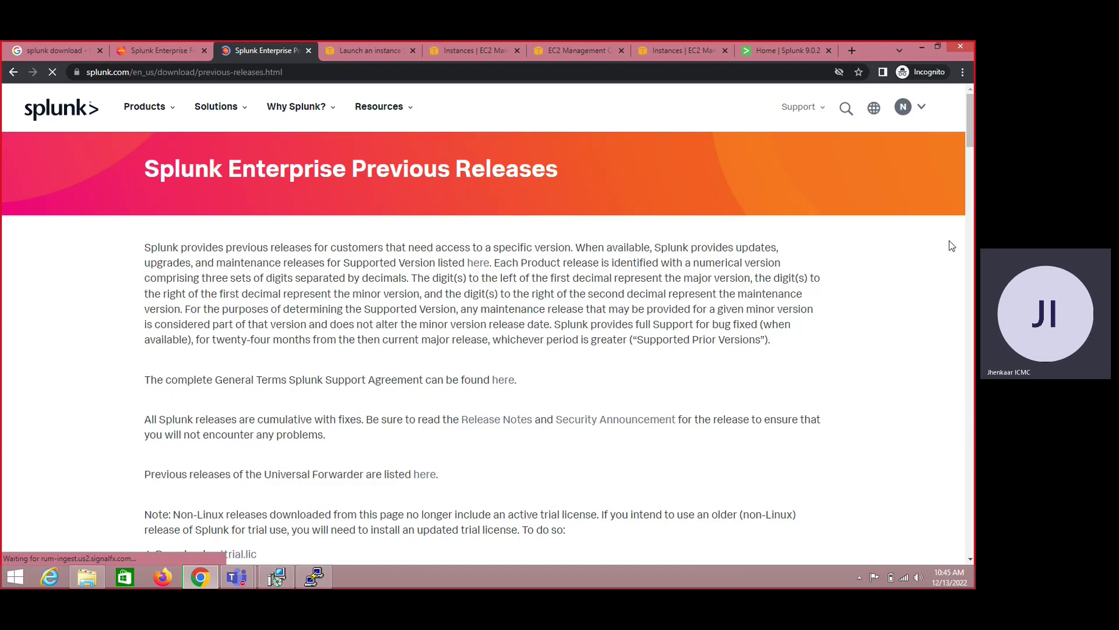
- Browse Splunk's previous Linux releases down to 8.2.7, then bring up the Software folder
{"action": "left_click_drag", "start_coordinate": [972, 137], "coordinate": [973, 230]}
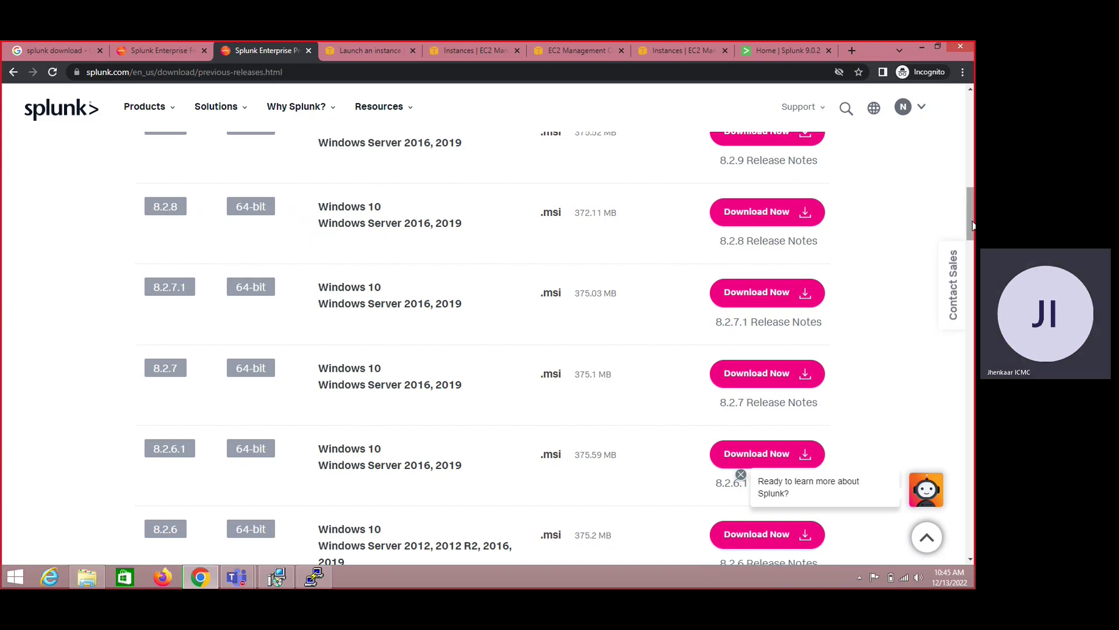
{"action": "left_click_drag", "start_coordinate": [972, 221], "coordinate": [972, 154]}
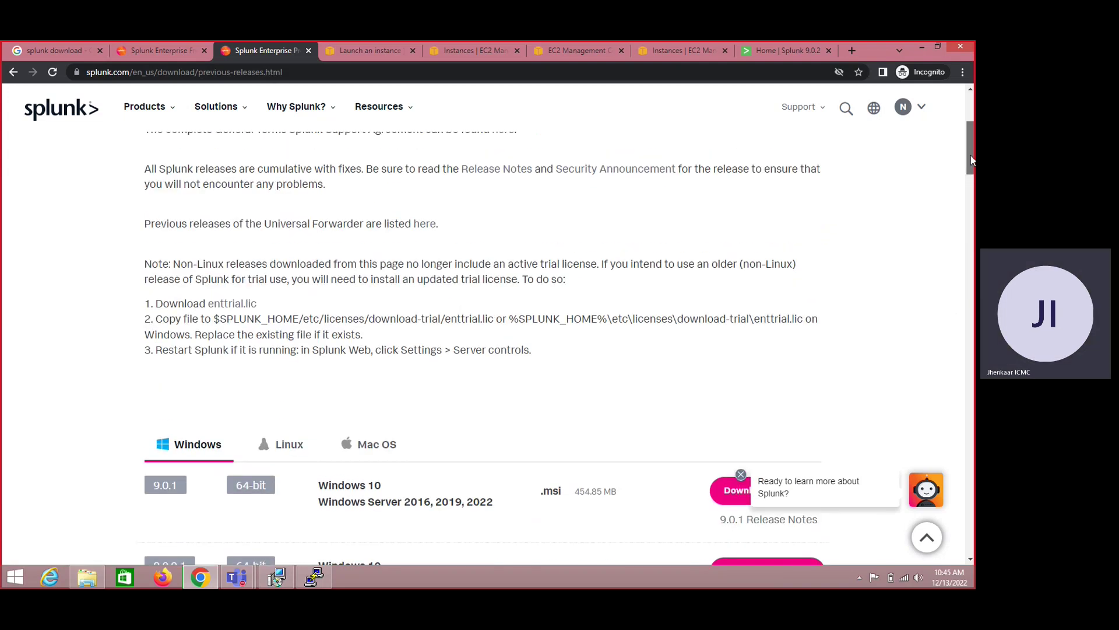
{"action": "left_click", "coordinate": [288, 447]}
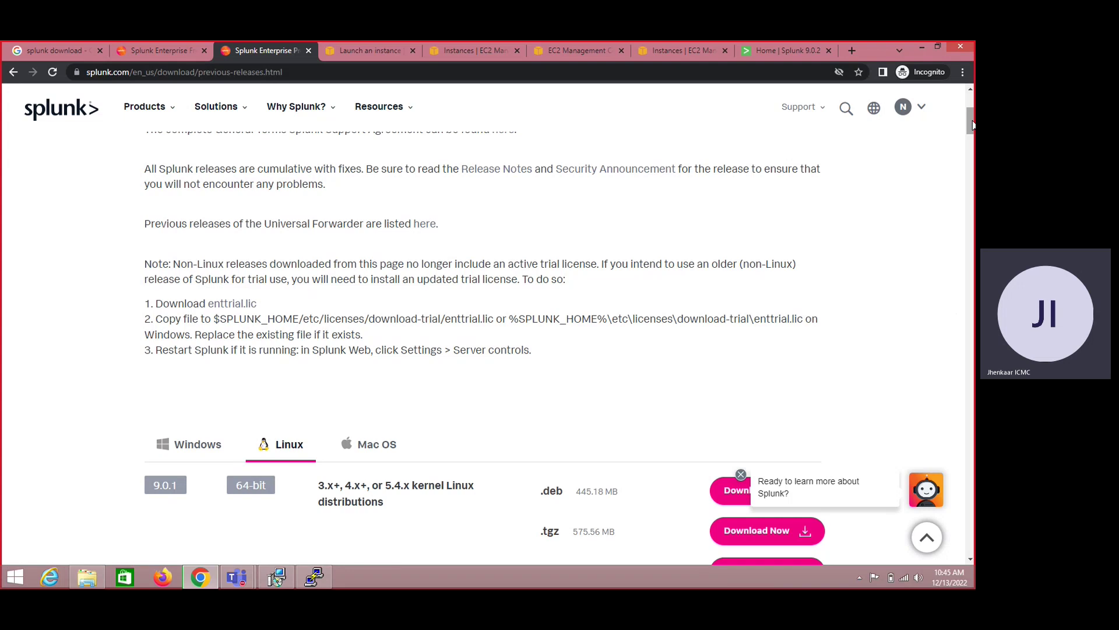
{"action": "left_click_drag", "start_coordinate": [971, 125], "coordinate": [952, 190]}
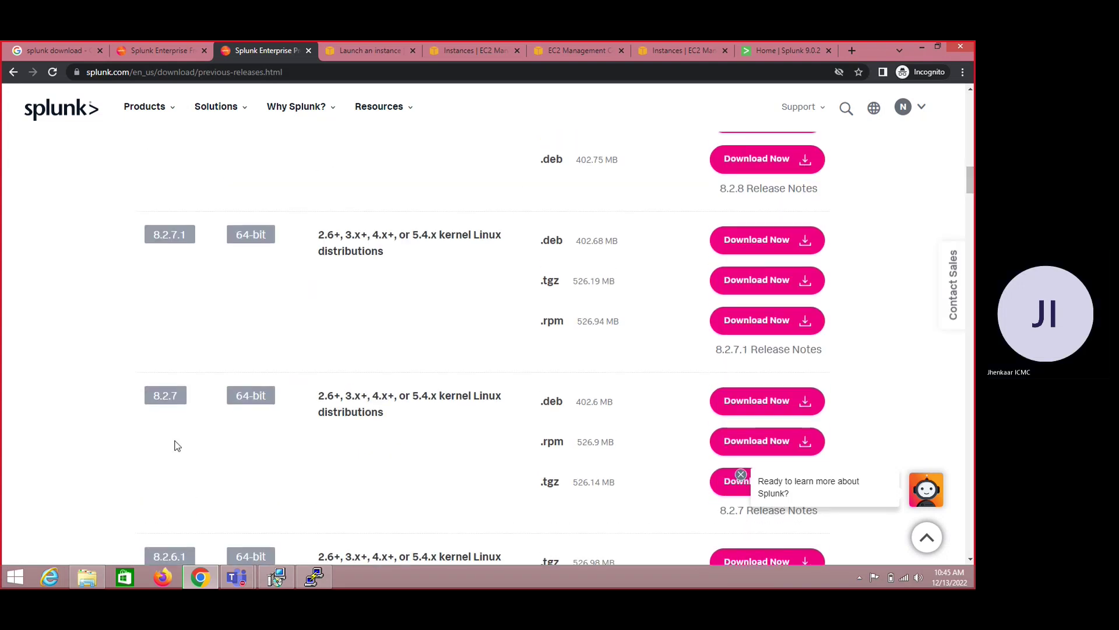
{"action": "left_click", "coordinate": [88, 572]}
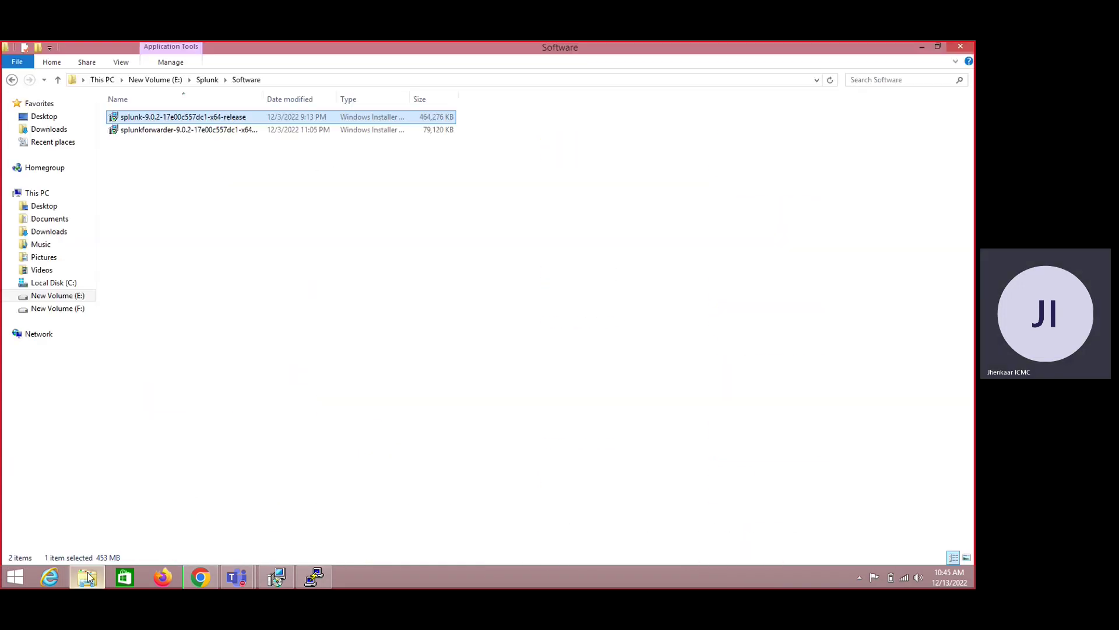
- Run the splunk-9.0.2 installer, acknowledge it is already installed, and exit setup
{"action": "double_click", "coordinate": [183, 119]}
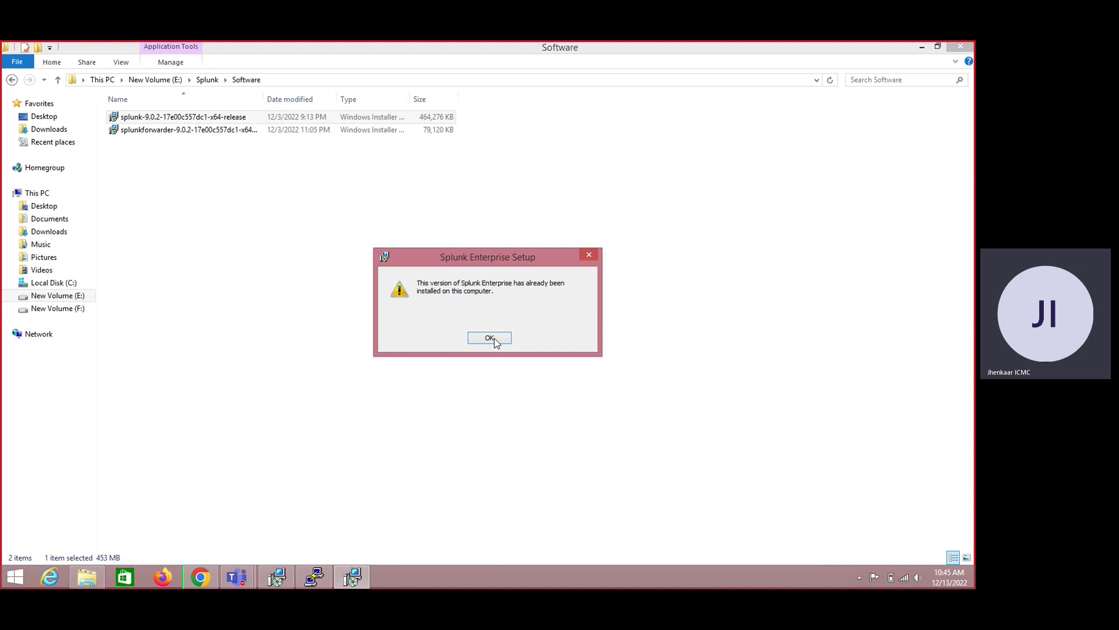
{"action": "left_click", "coordinate": [489, 338]}
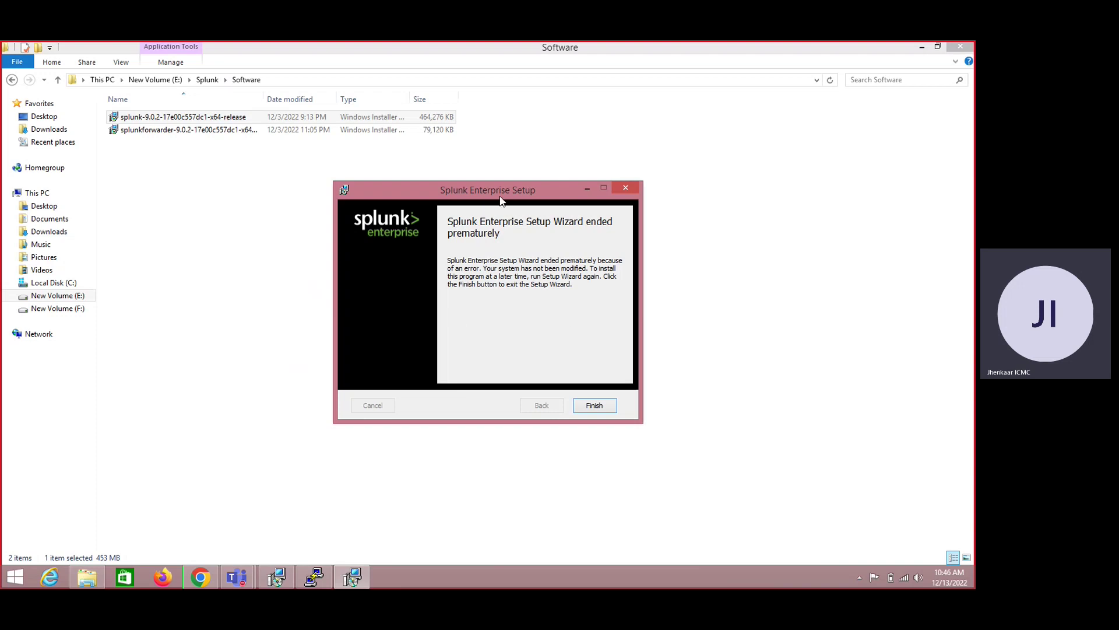
{"action": "left_click_drag", "start_coordinate": [489, 201], "coordinate": [523, 181]}
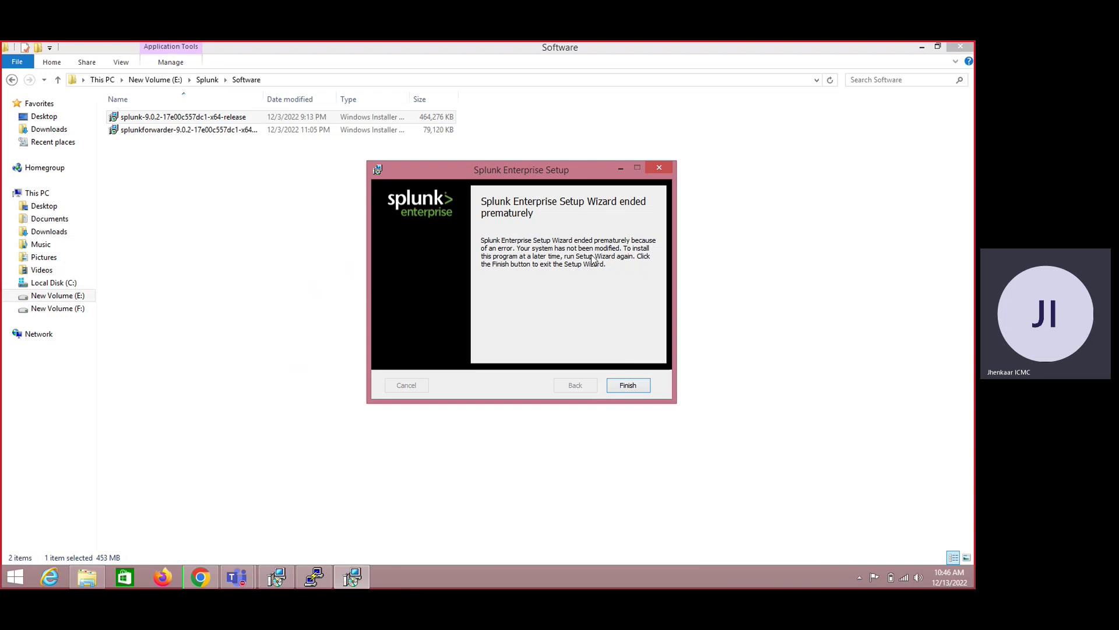
{"action": "left_click", "coordinate": [636, 388]}
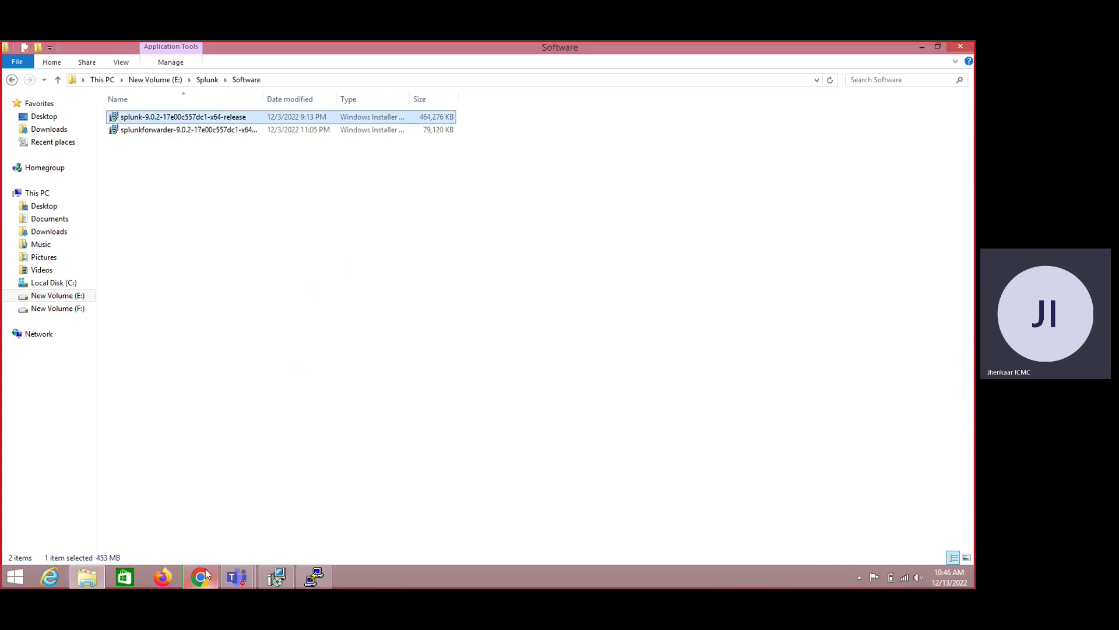
- Load the local Splunk at localhost:8000 in a new browser tab and dismiss the usage notice
{"action": "mouse_move", "coordinate": [206, 574]}
{"action": "left_click", "coordinate": [206, 516]}
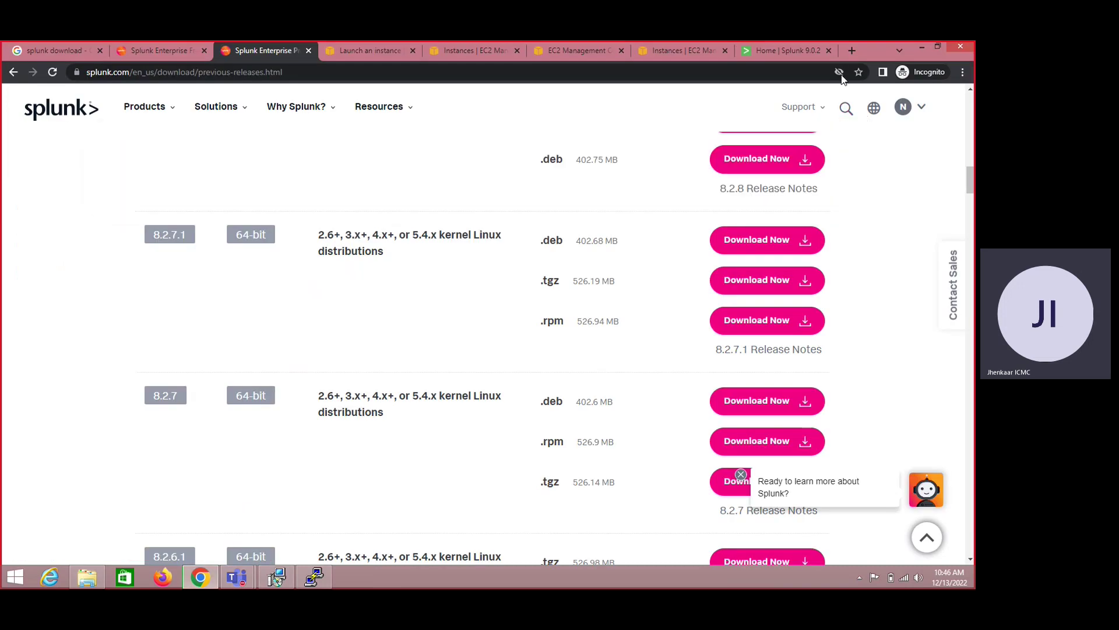
{"action": "left_click", "coordinate": [852, 51]}
{"action": "type", "text": "loca"}
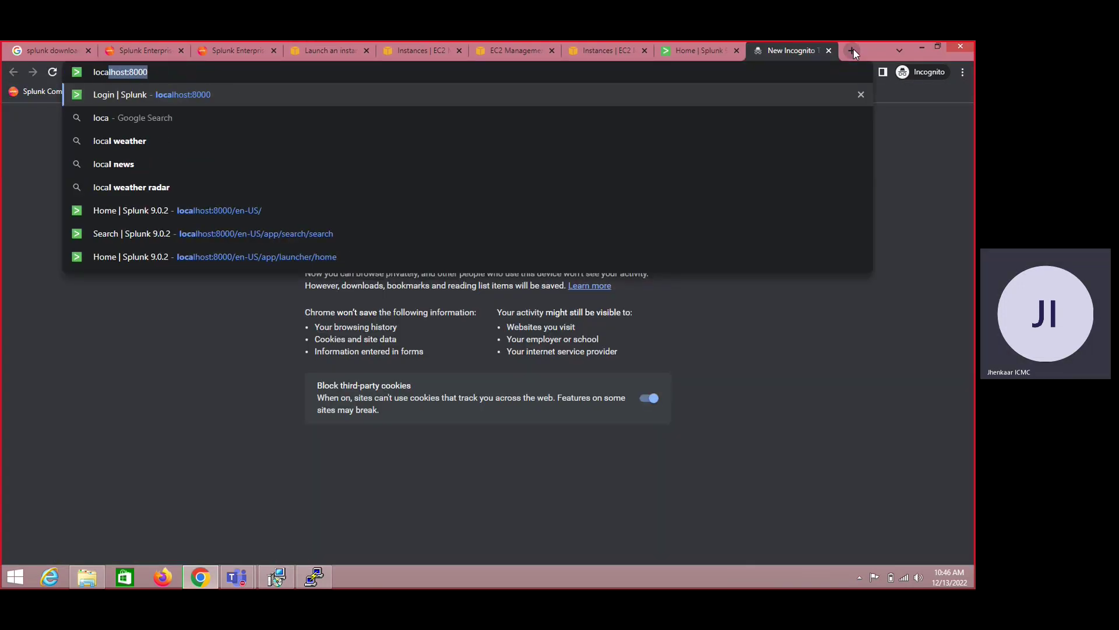
{"action": "key", "text": "Return"}
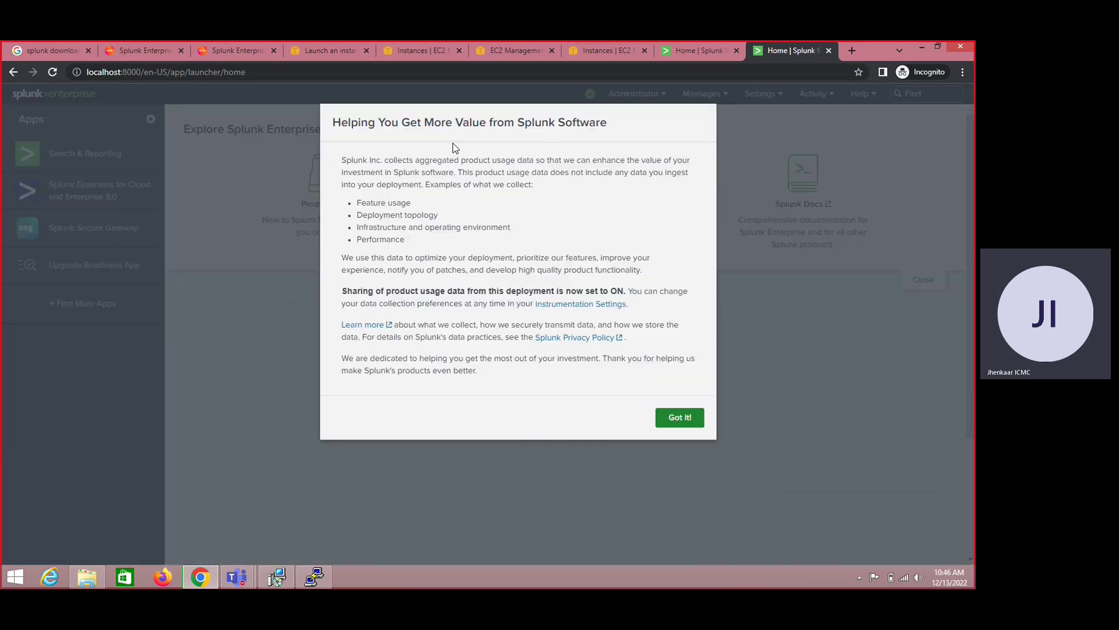
{"action": "left_click", "coordinate": [681, 420]}
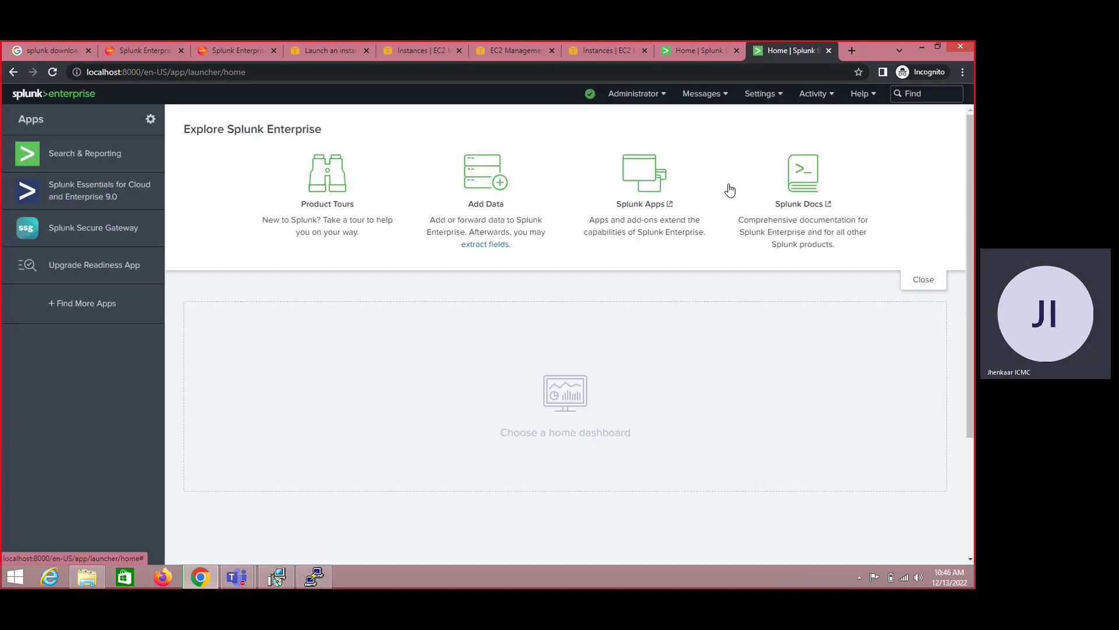
- Compare with the EC2 tab's public IP 65.1.3.215, then return to the localhost tab
{"action": "left_click", "coordinate": [690, 50]}
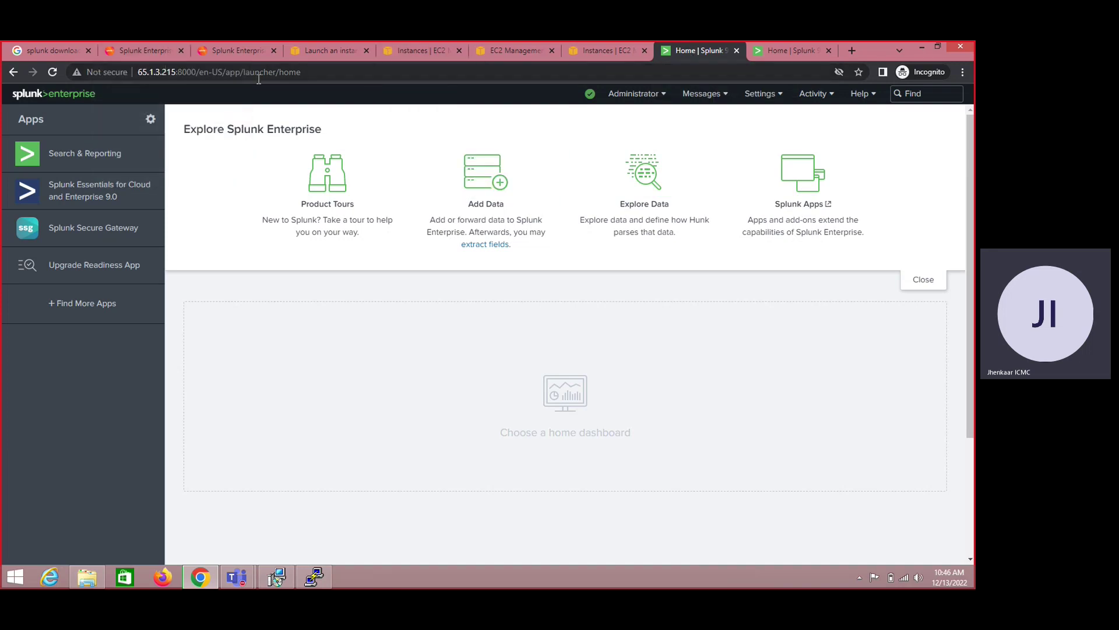
{"action": "left_click", "coordinate": [228, 76]}
{"action": "left_click", "coordinate": [196, 71]}
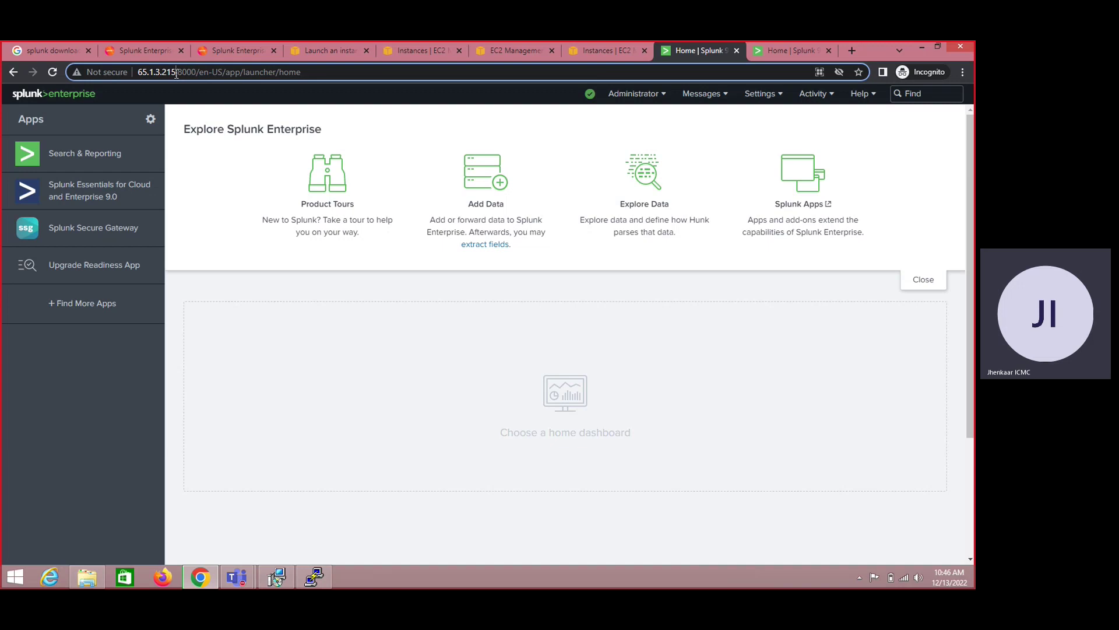
{"action": "left_click_drag", "start_coordinate": [177, 74], "coordinate": [138, 72]}
{"action": "left_click", "coordinate": [786, 50]}
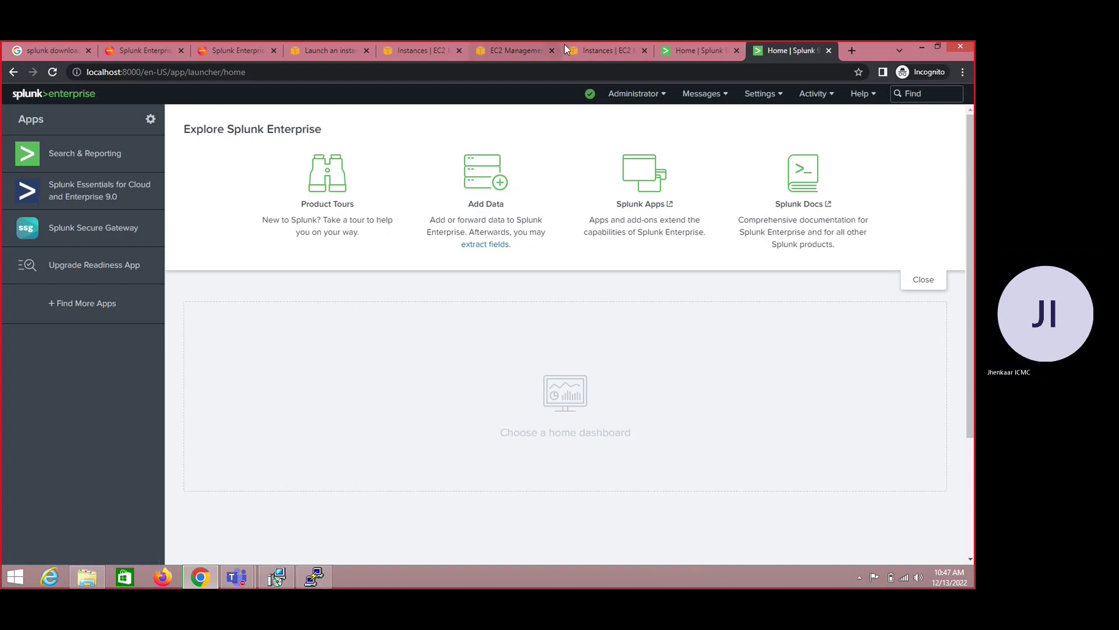
{"action": "mouse_move", "coordinate": [497, 40]}
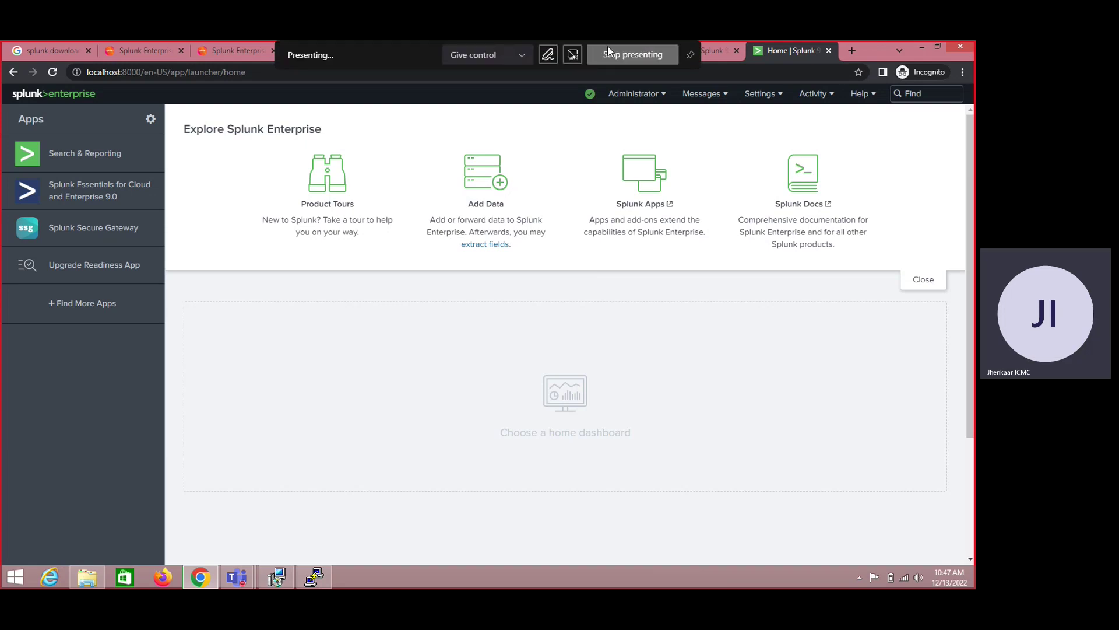